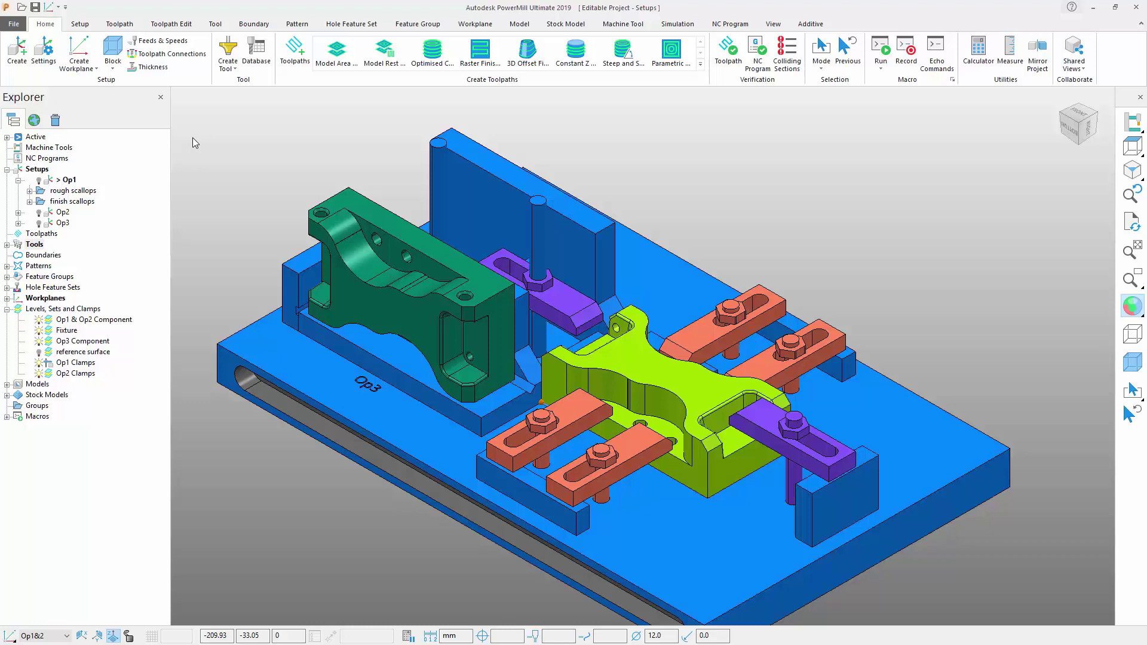
Step: Show the Setup ribbon commands for the project's Op1, Op2 and Op3 setups
left_click(79, 25)
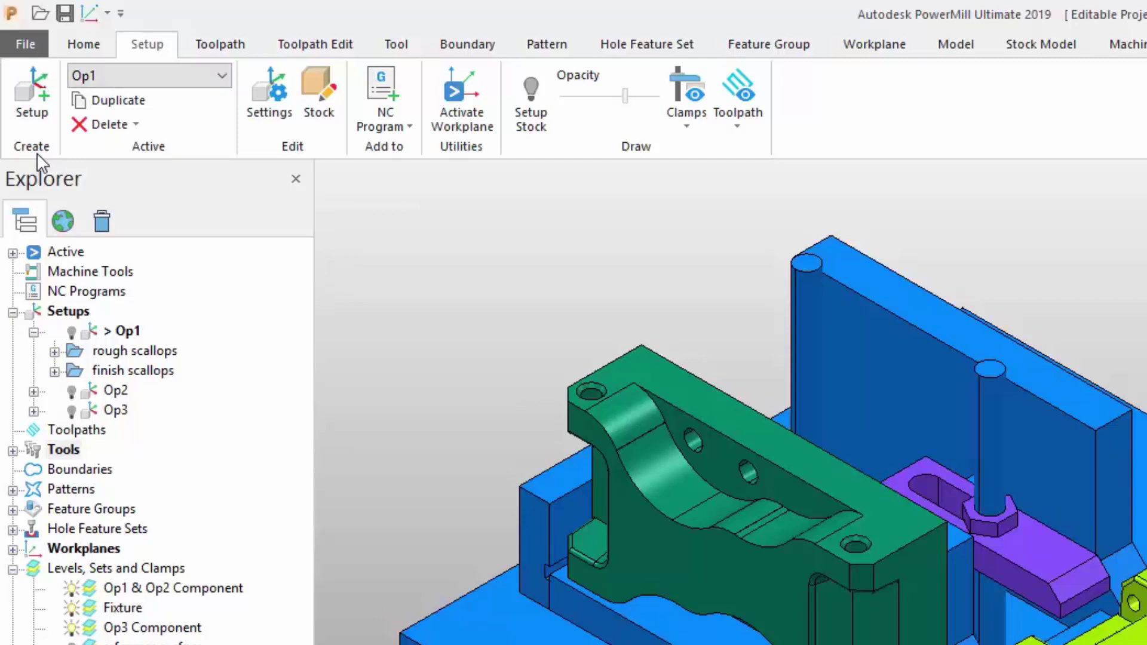
left_click(210, 80)
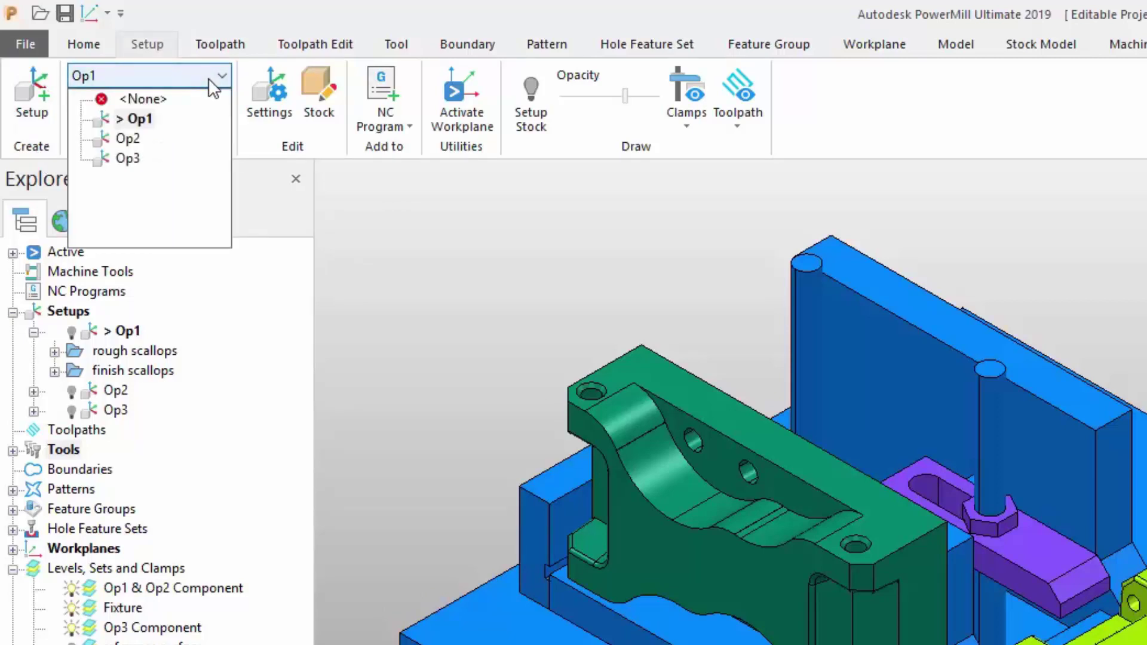
left_click(210, 79)
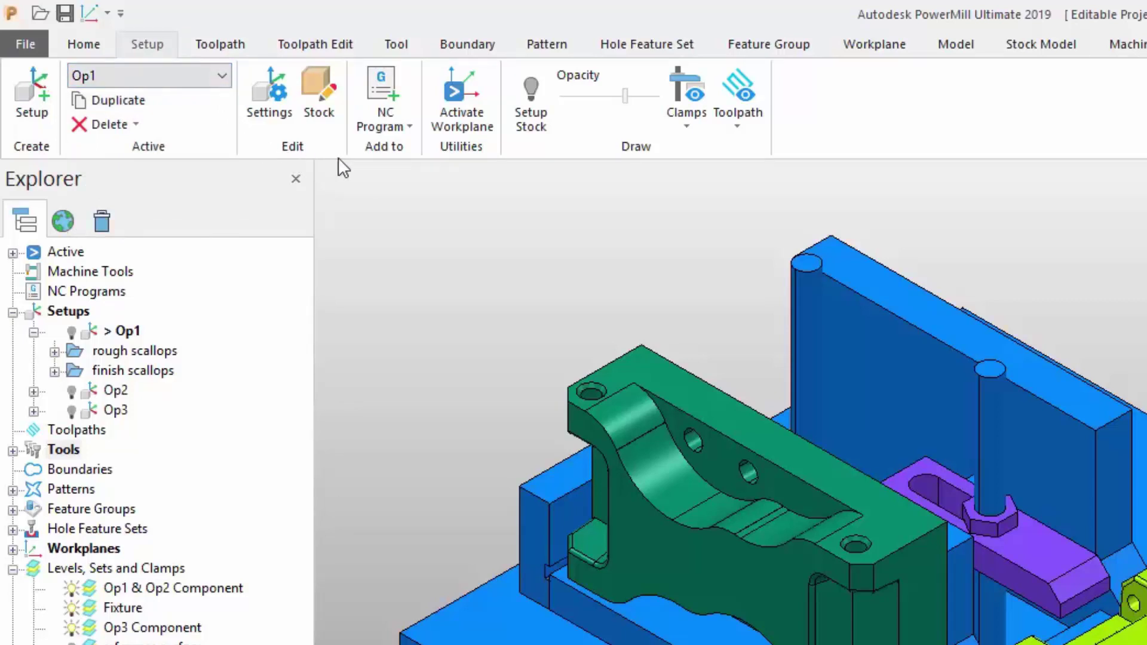
left_click(410, 128)
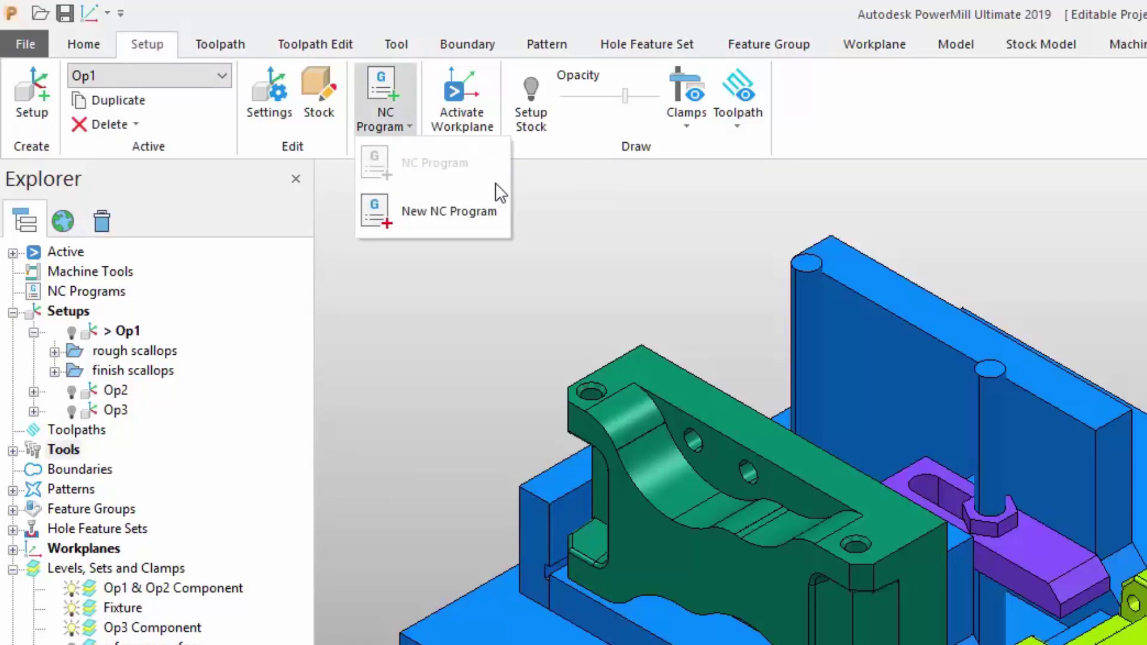
left_click(556, 157)
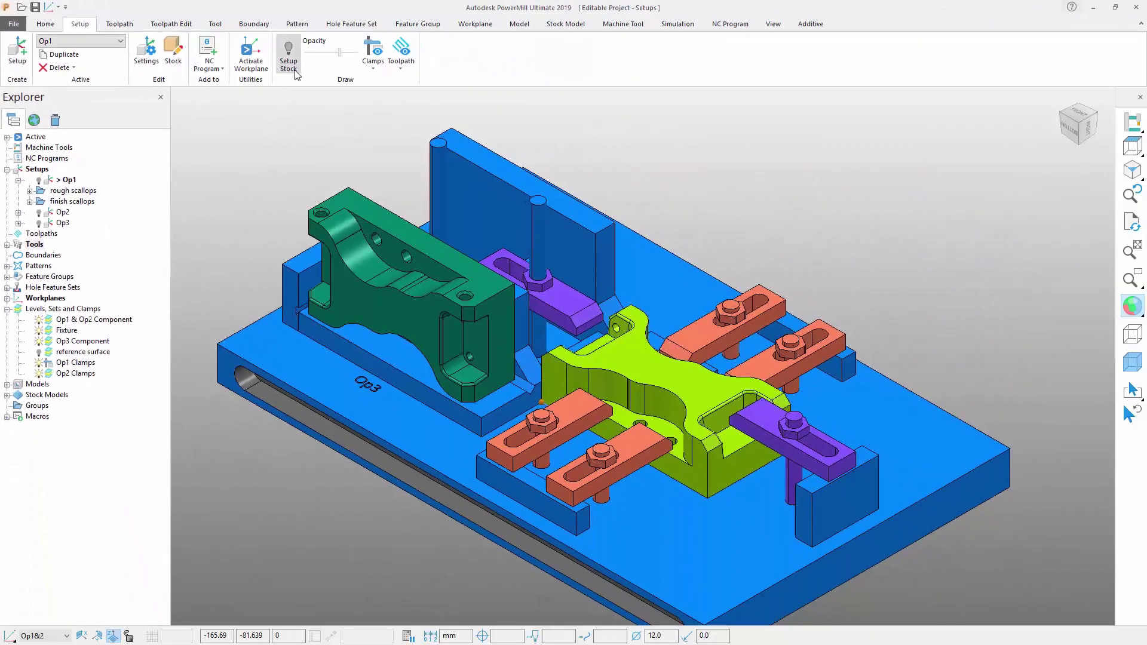
Step: Show and hide the setup stock, adjusting its transparency, then toggle clamp drawing off and on
left_click(526, 127)
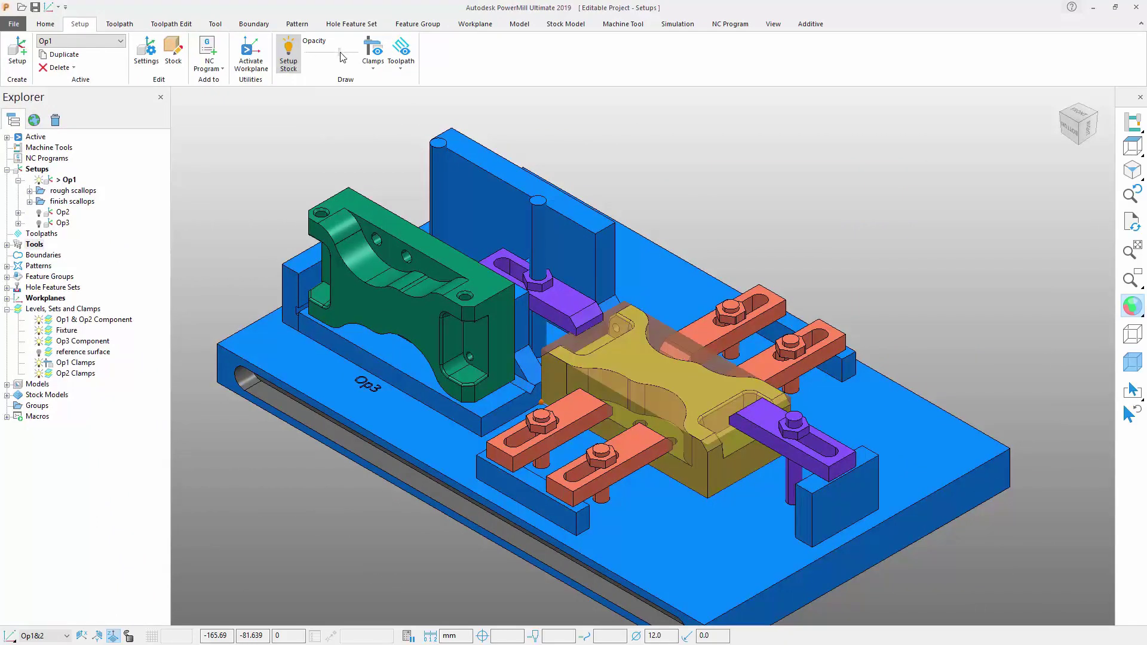
left_click_drag(343, 57, 334, 57)
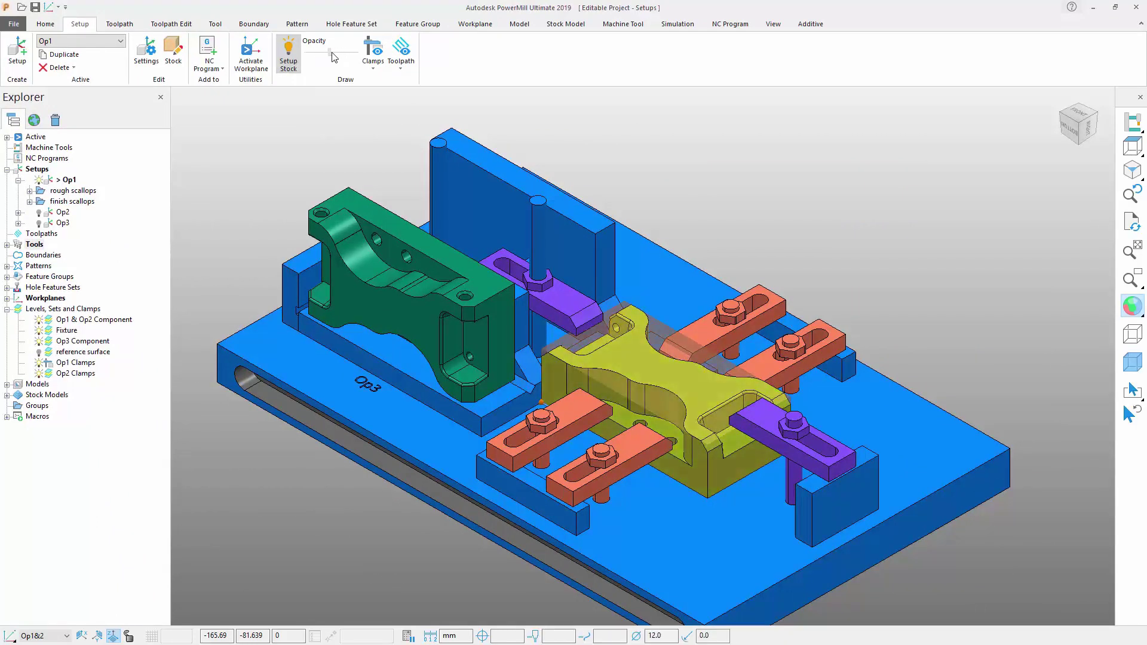
left_click(293, 67)
left_click(372, 59)
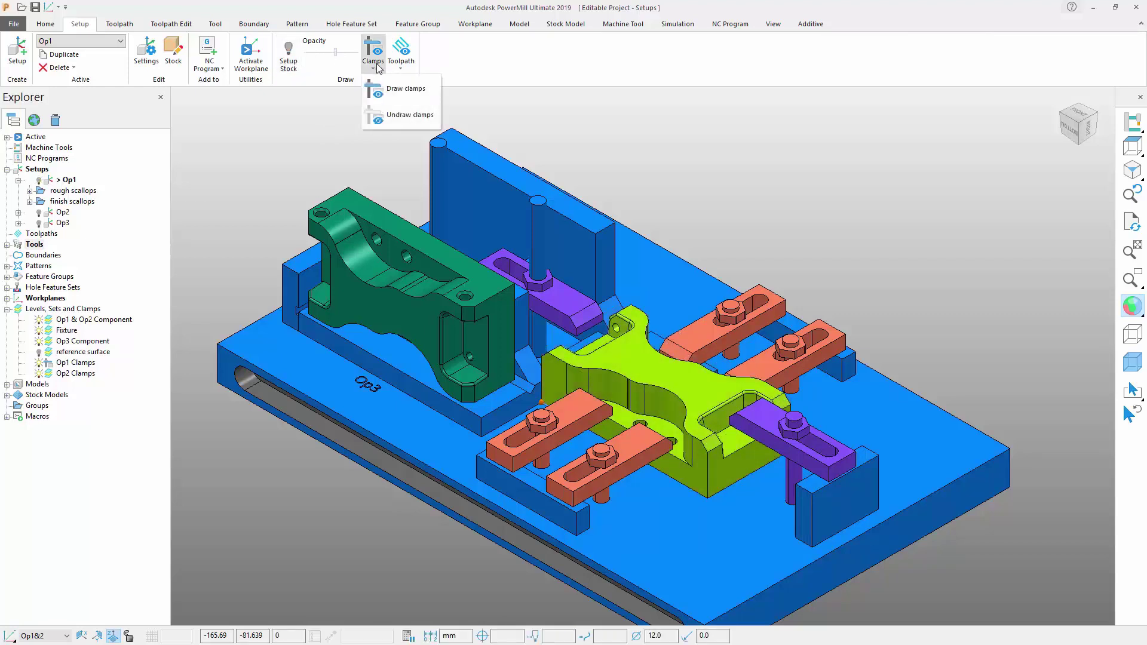
left_click(393, 113)
left_click(373, 60)
left_click(387, 88)
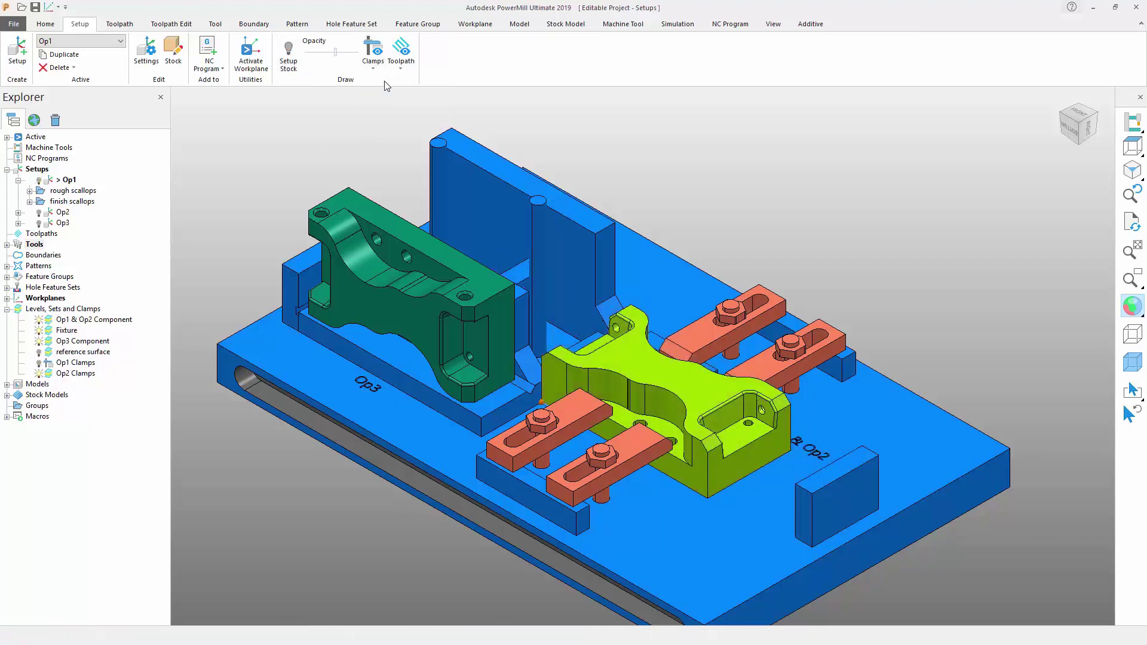
Step: Toggle toolpath drawing on and off, then bring up the options for setup Op1
left_click(399, 67)
left_click(412, 92)
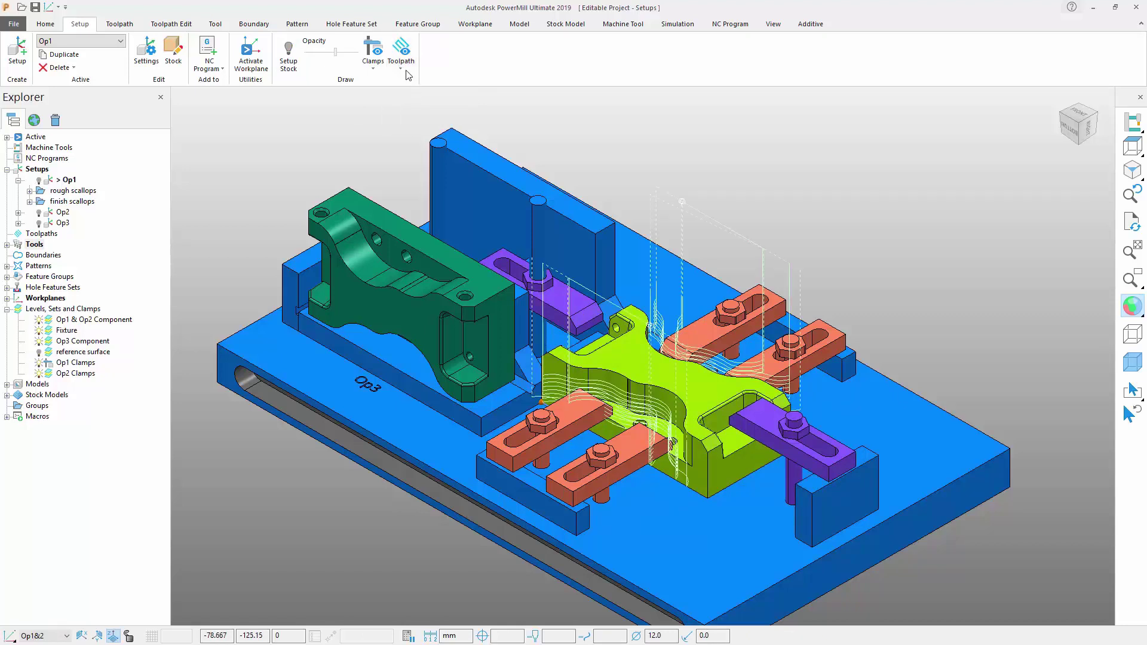
left_click(401, 67)
left_click(410, 116)
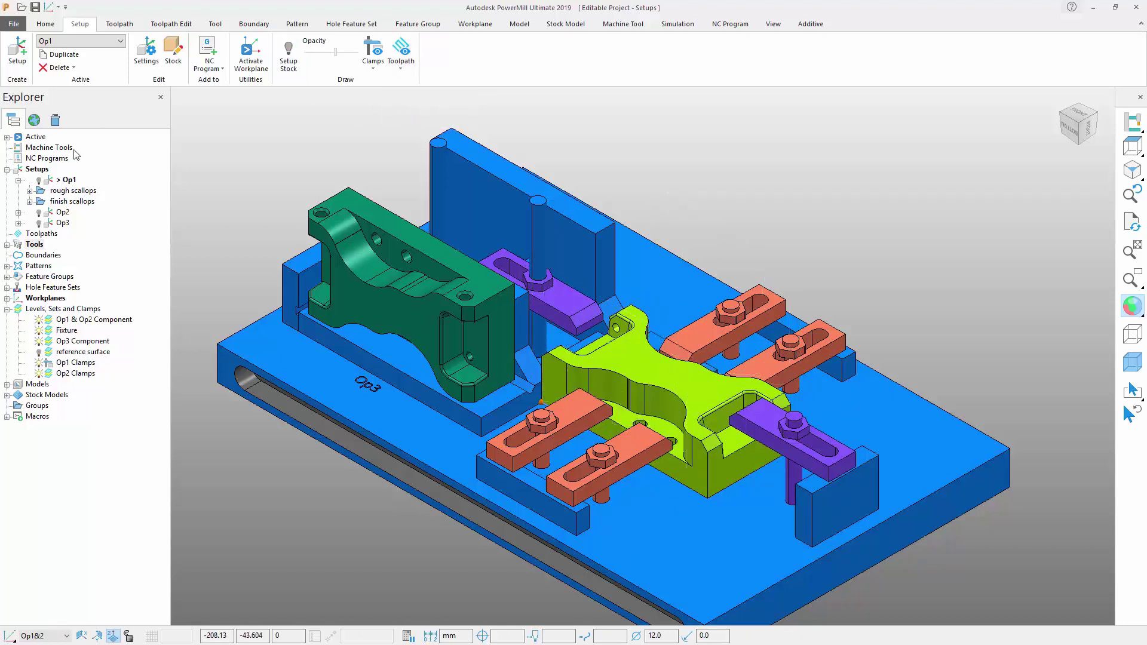
right_click(53, 183)
left_click(80, 242)
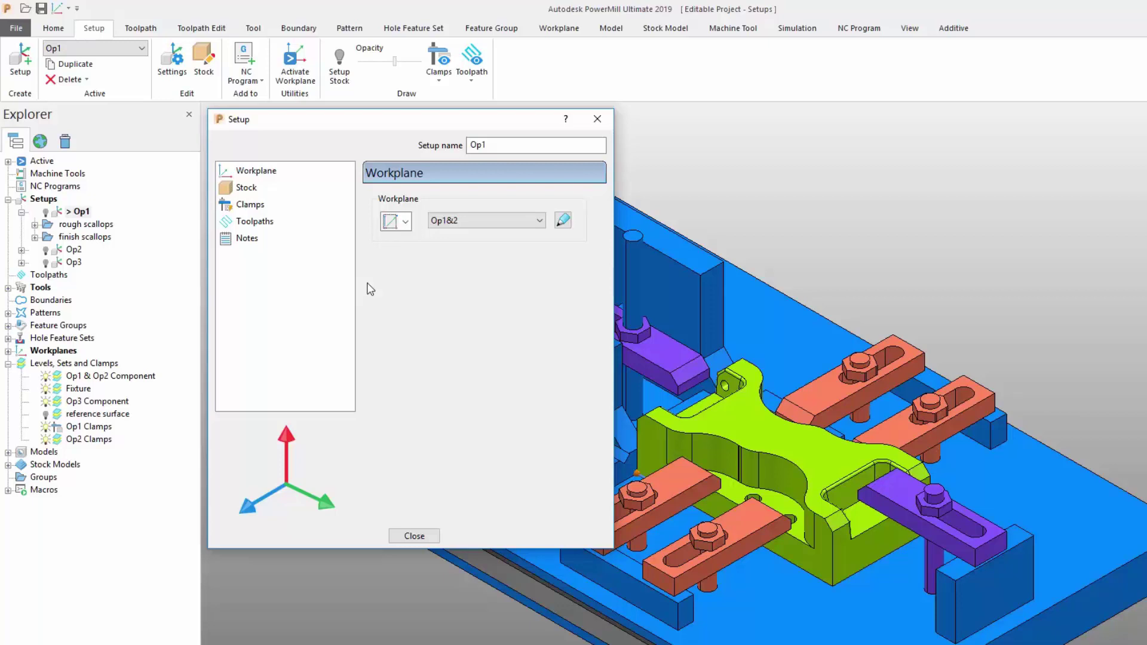
left_click(247, 188)
left_click(254, 221)
left_click(252, 238)
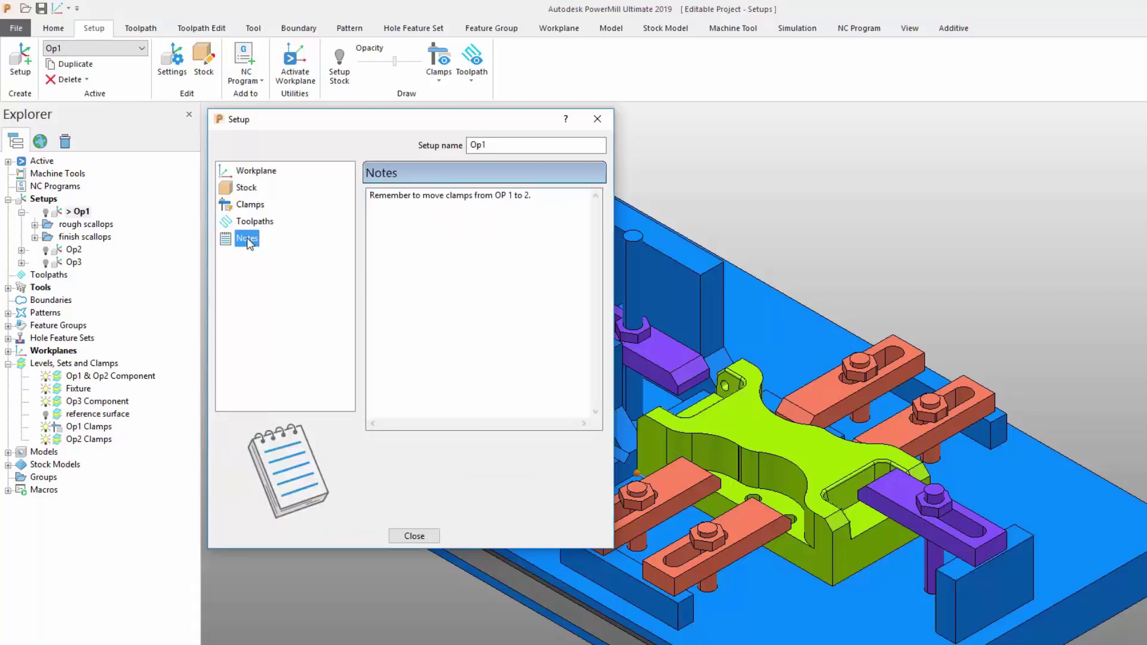
left_click(250, 206)
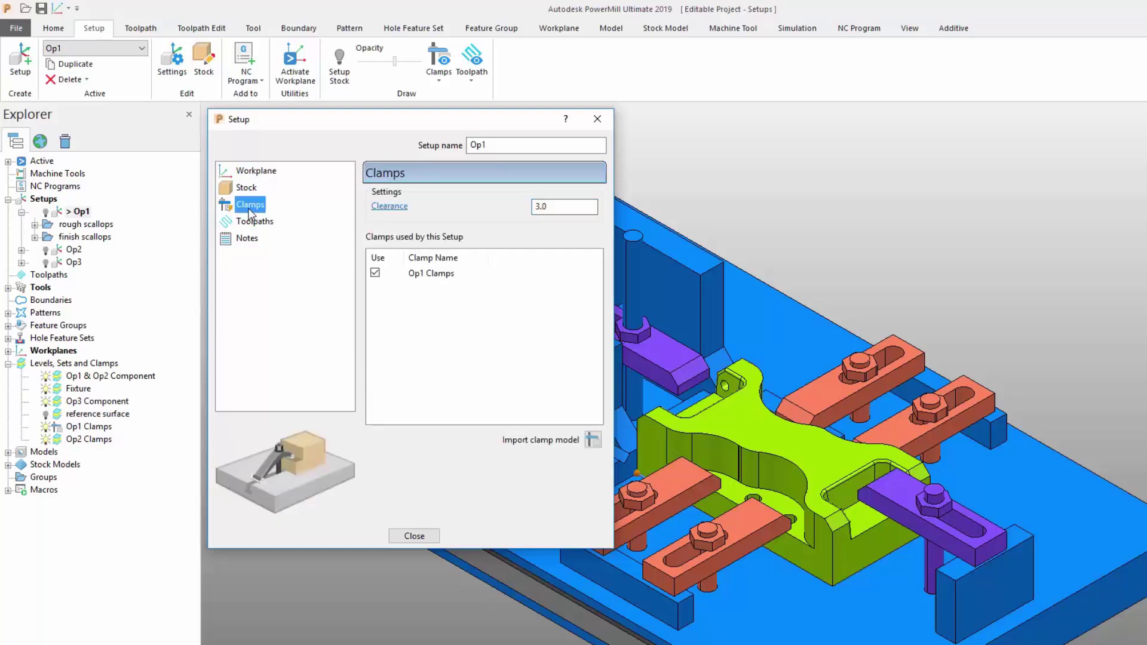
left_click(257, 172)
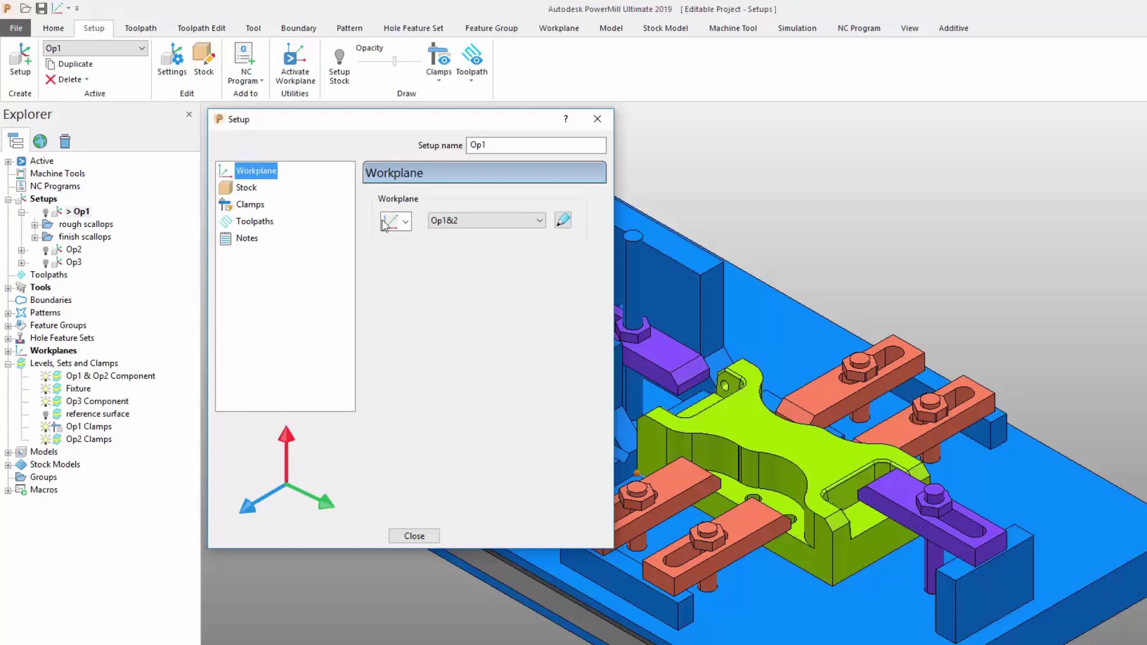
left_click(431, 223)
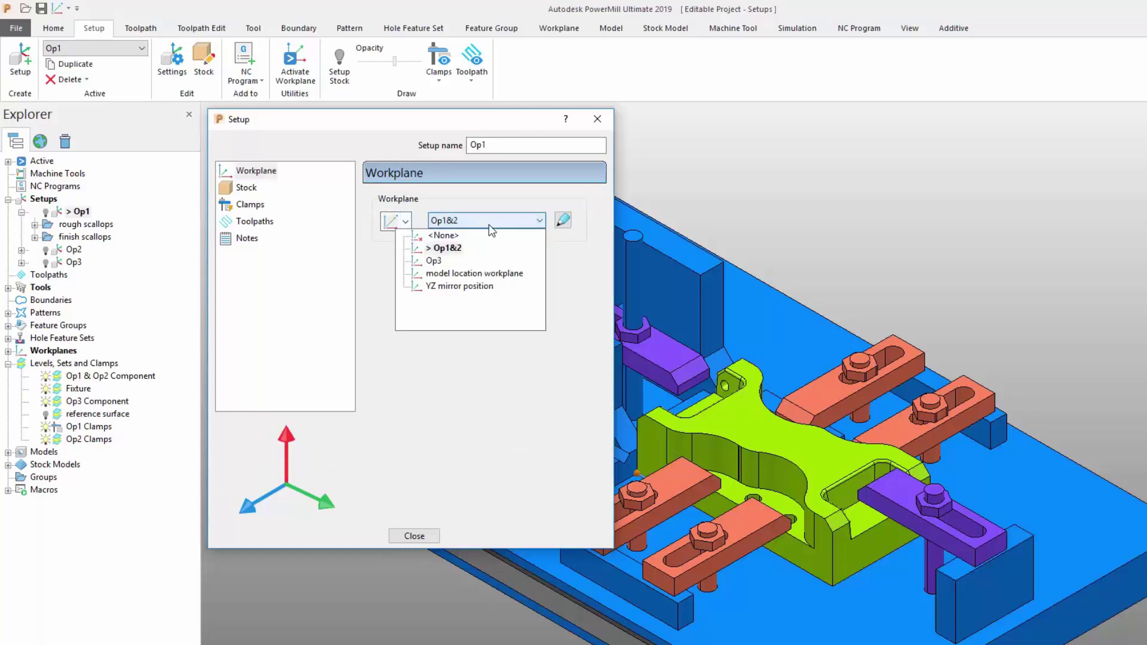
left_click(505, 225)
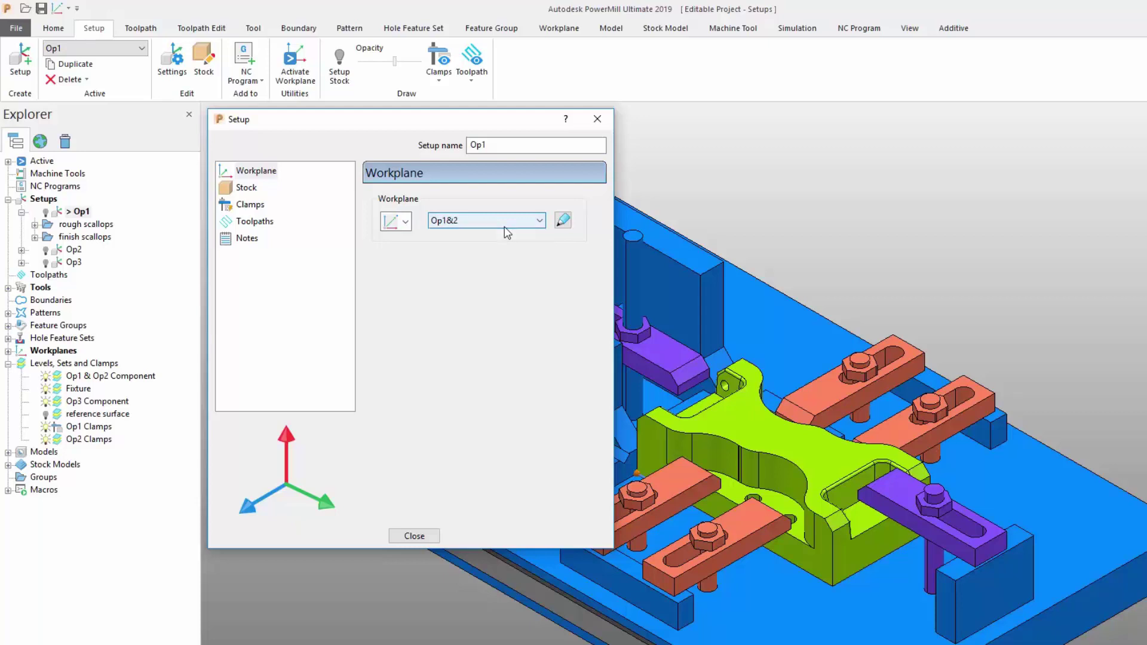
left_click(406, 222)
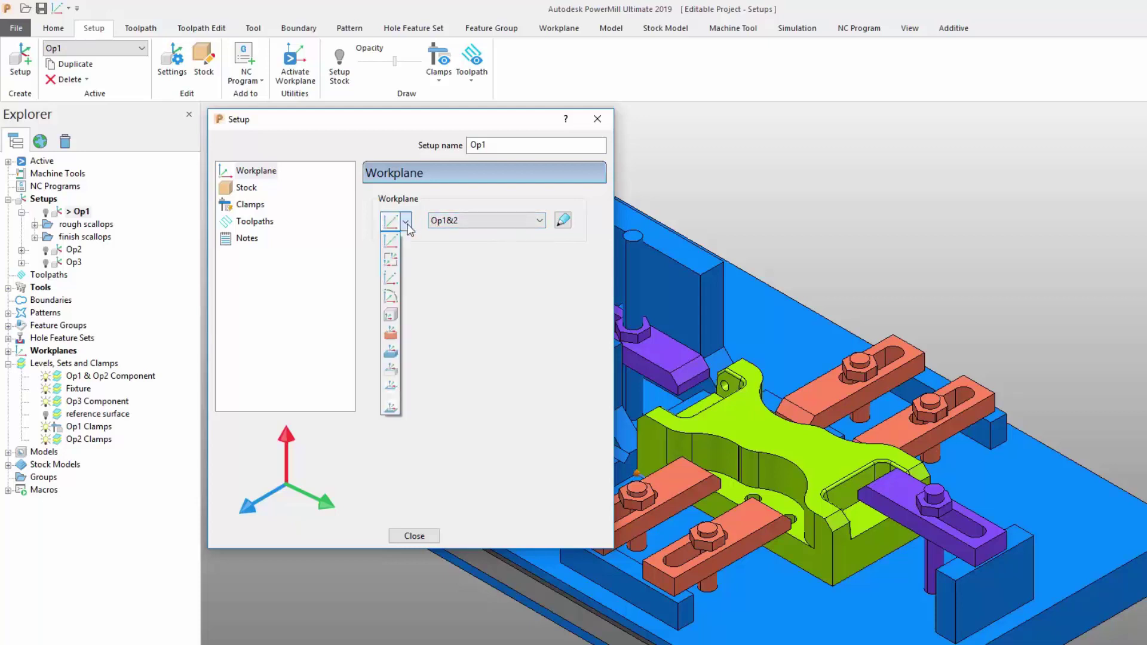
left_click(388, 313)
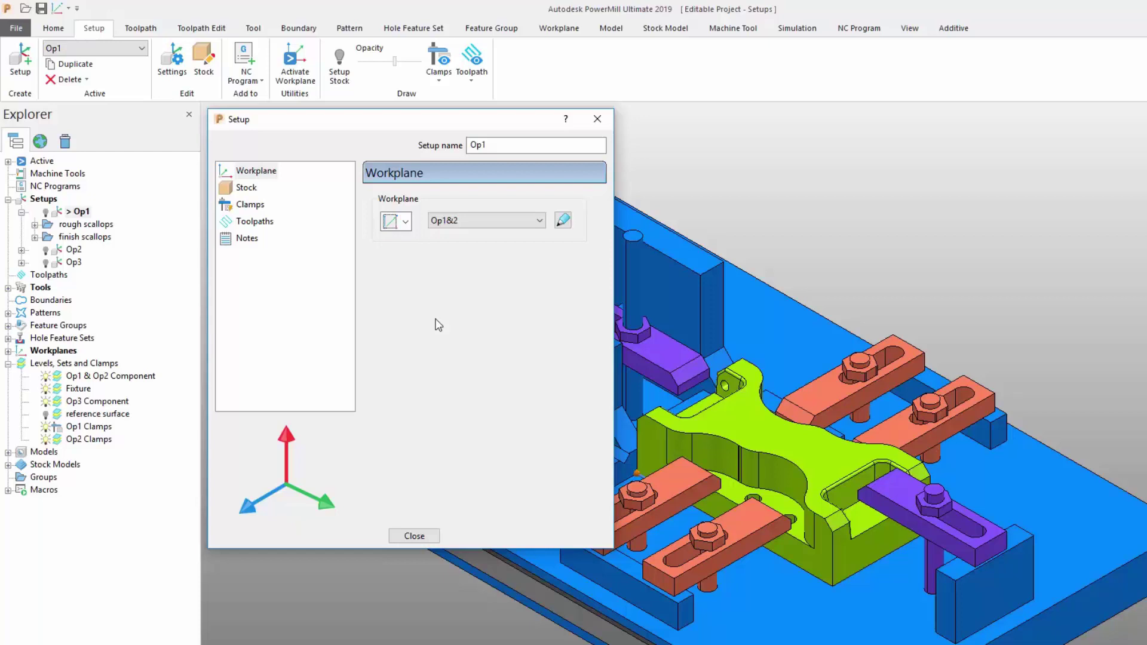
Step: Keep Op1's stock as a Box in a named workplane and draw it over the part
left_click(246, 188)
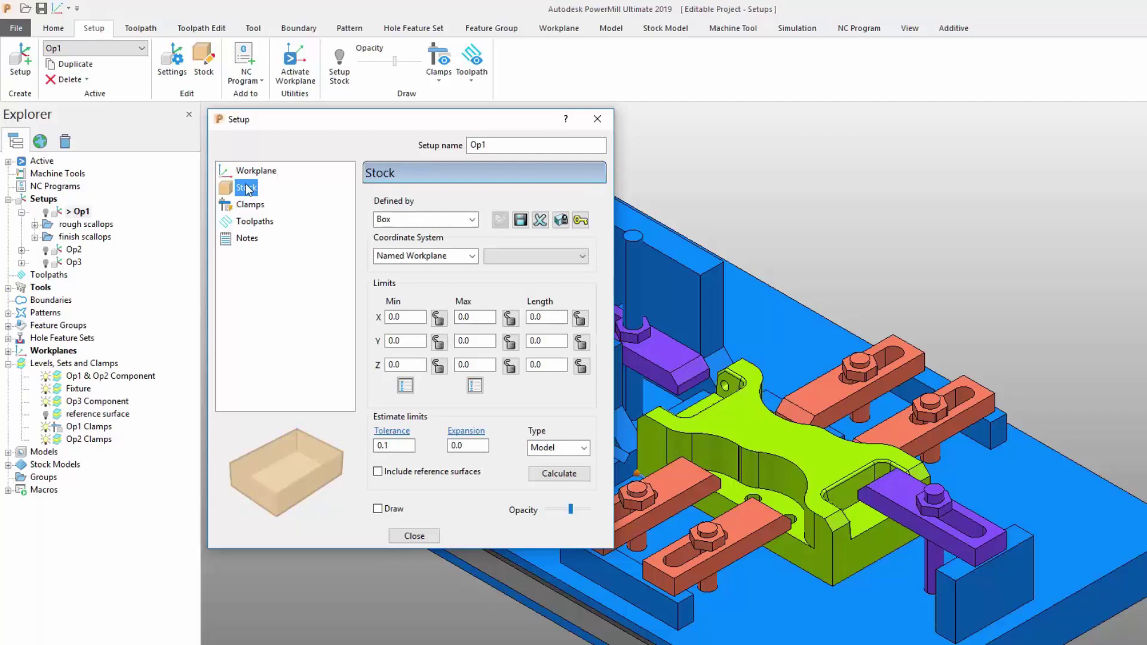
left_click(472, 220)
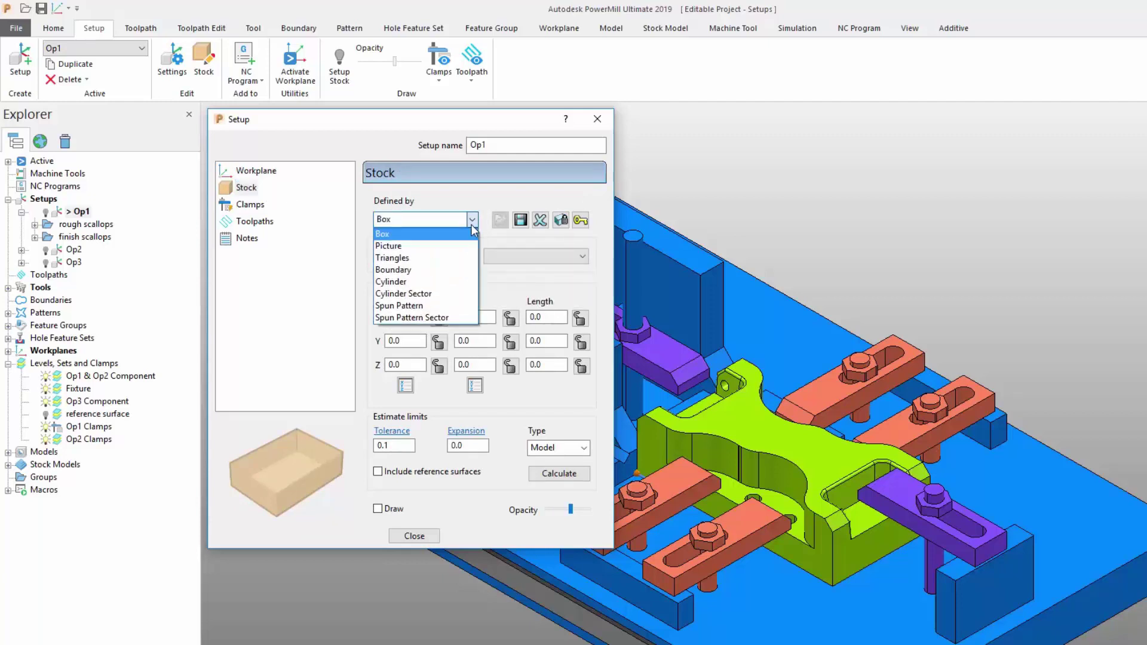
left_click(472, 224)
left_click(473, 256)
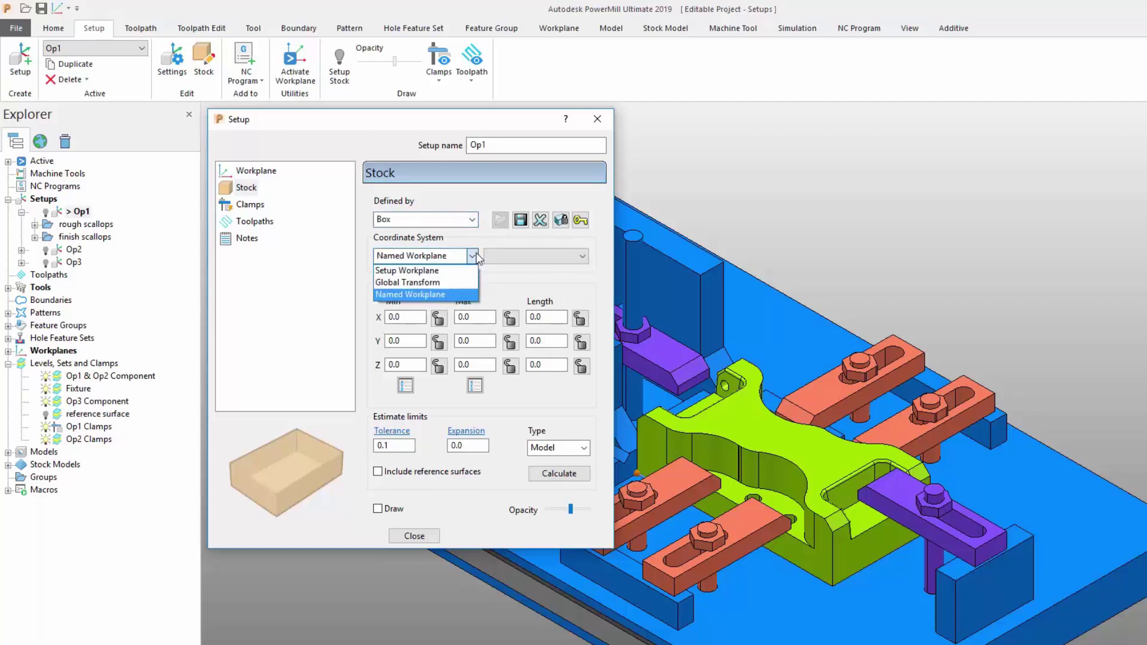
left_click(474, 256)
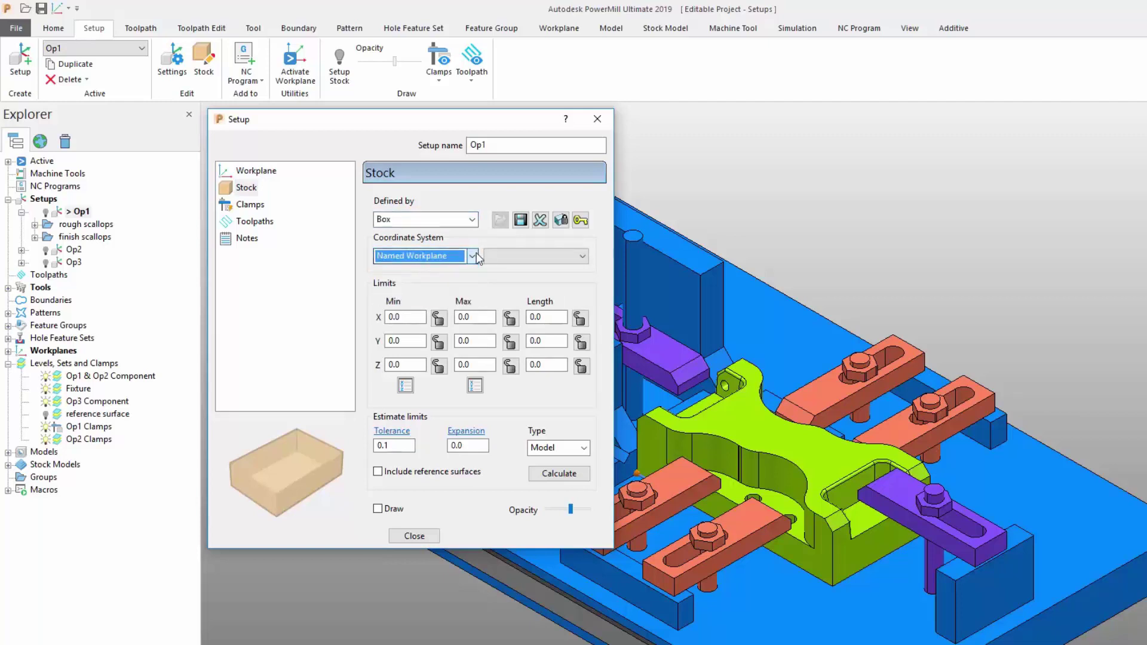
left_click(556, 257)
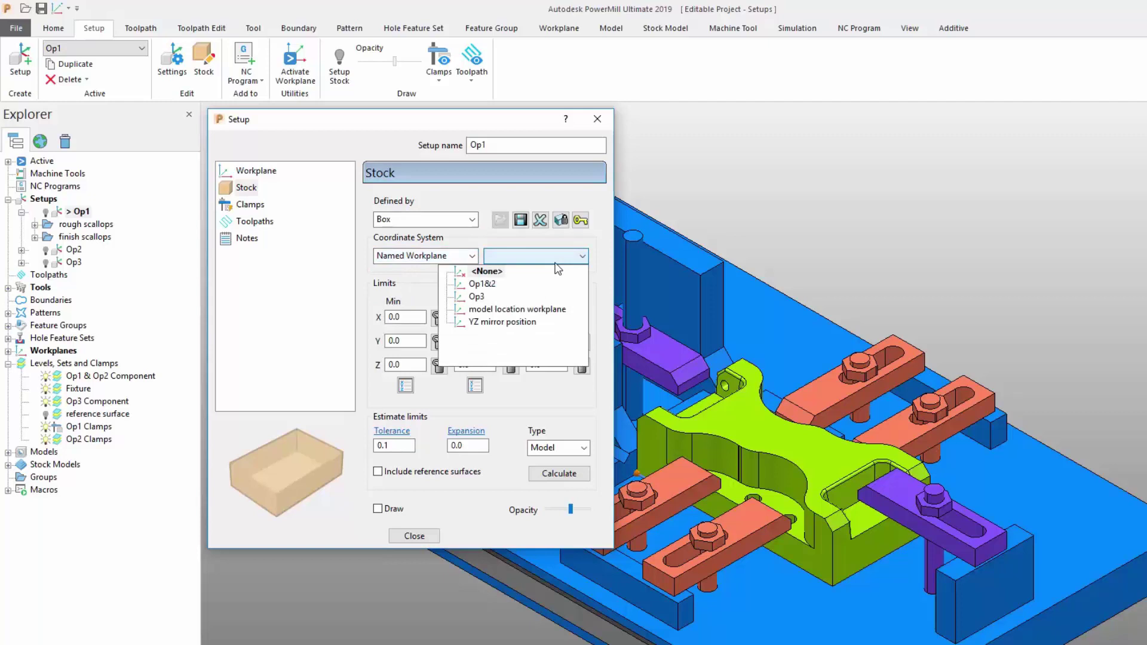
left_click(557, 258)
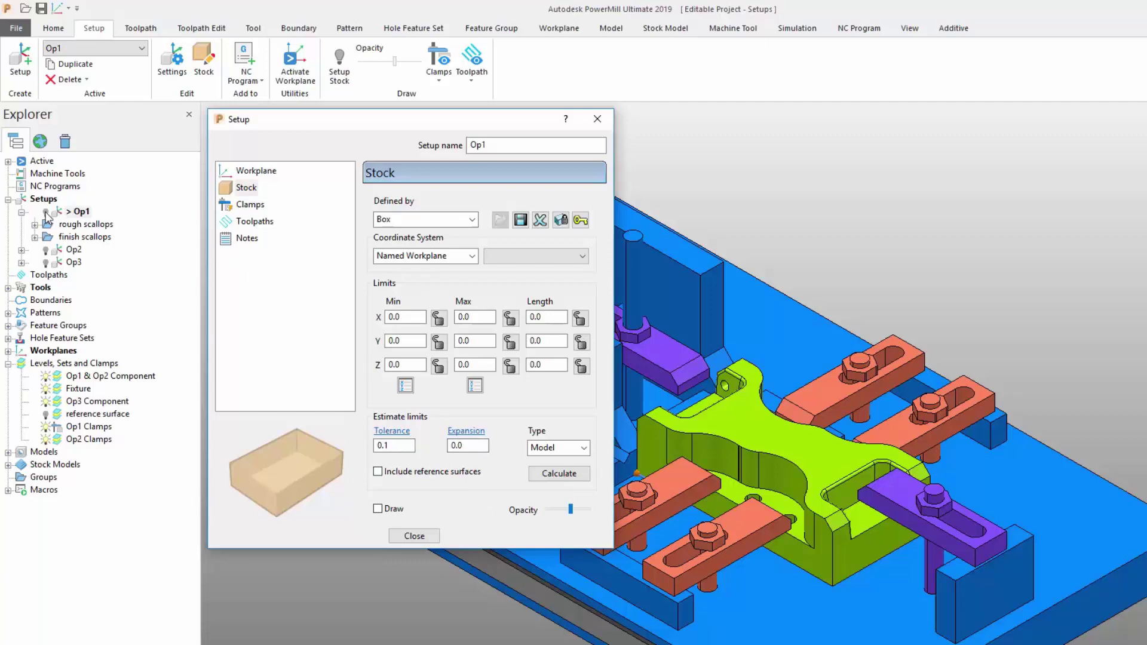
left_click(46, 212)
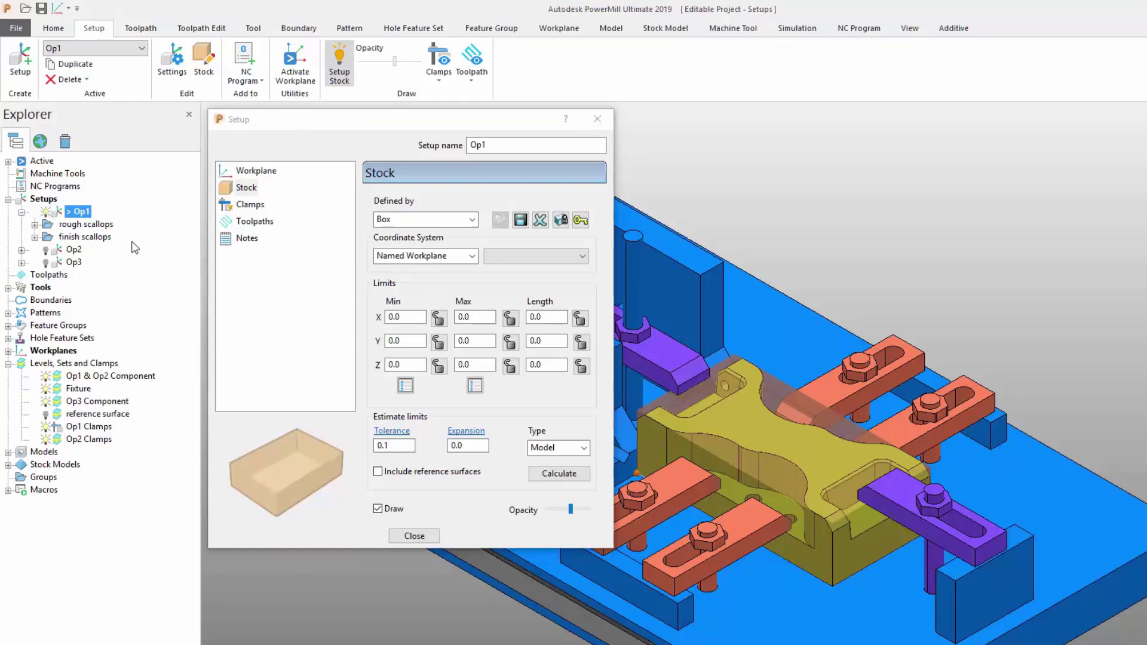
Step: Keep Op1 Clamps in use and raise the clamp clearance from 3.0 to 7.0
left_click(249, 206)
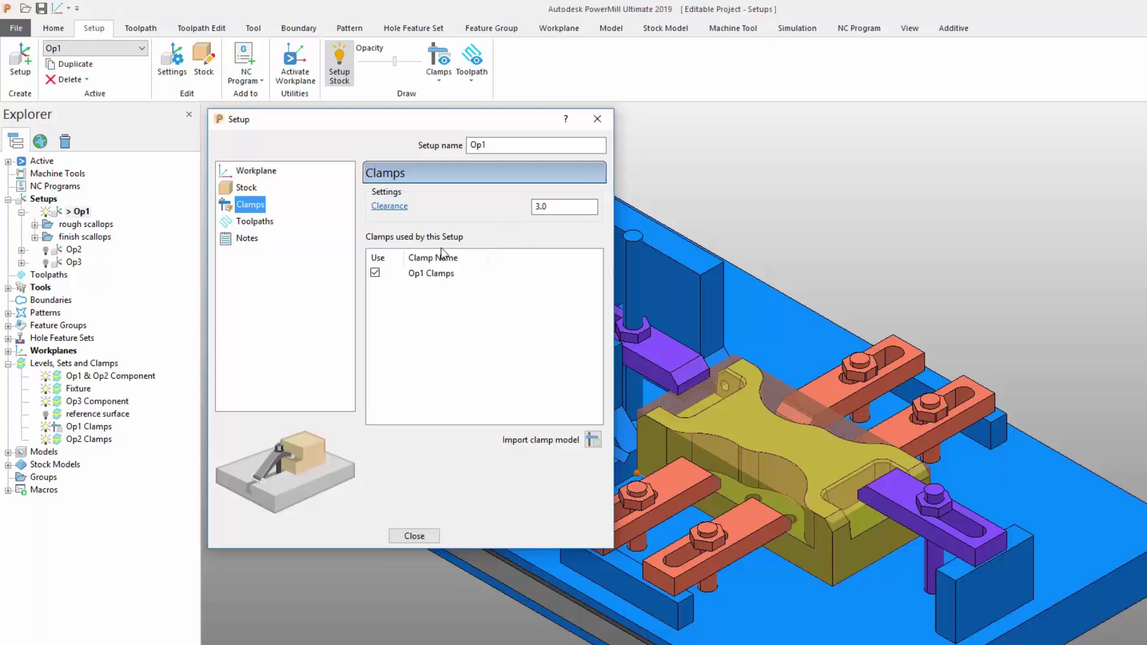
left_click(375, 273)
left_click(375, 273)
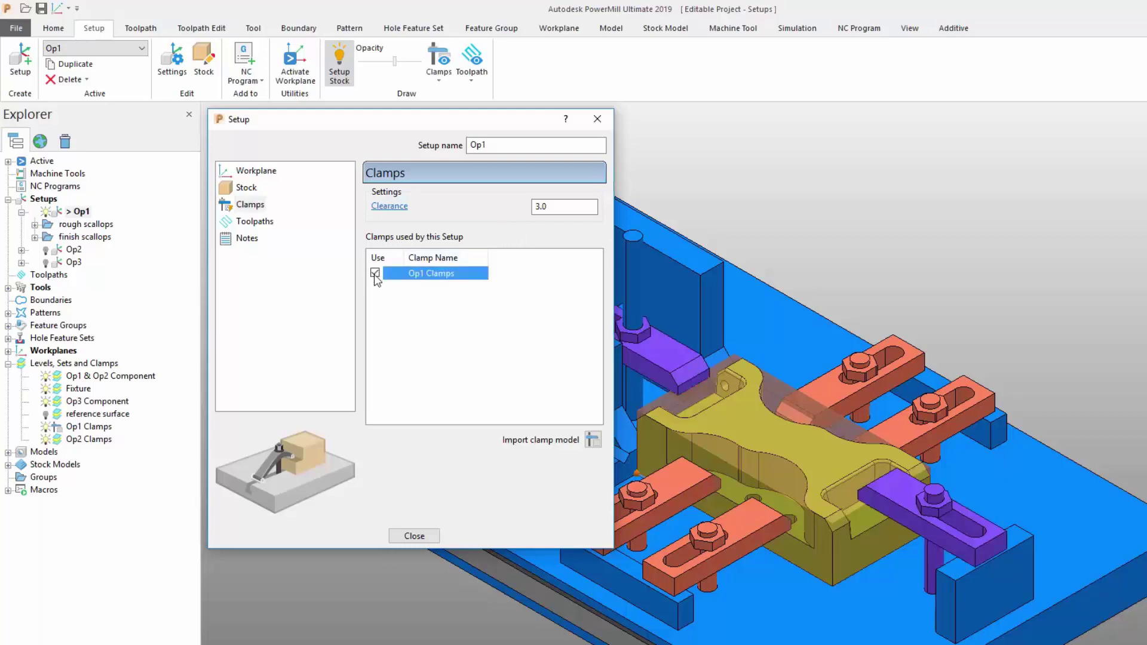
left_click(375, 272)
left_click(375, 273)
double_click(567, 207)
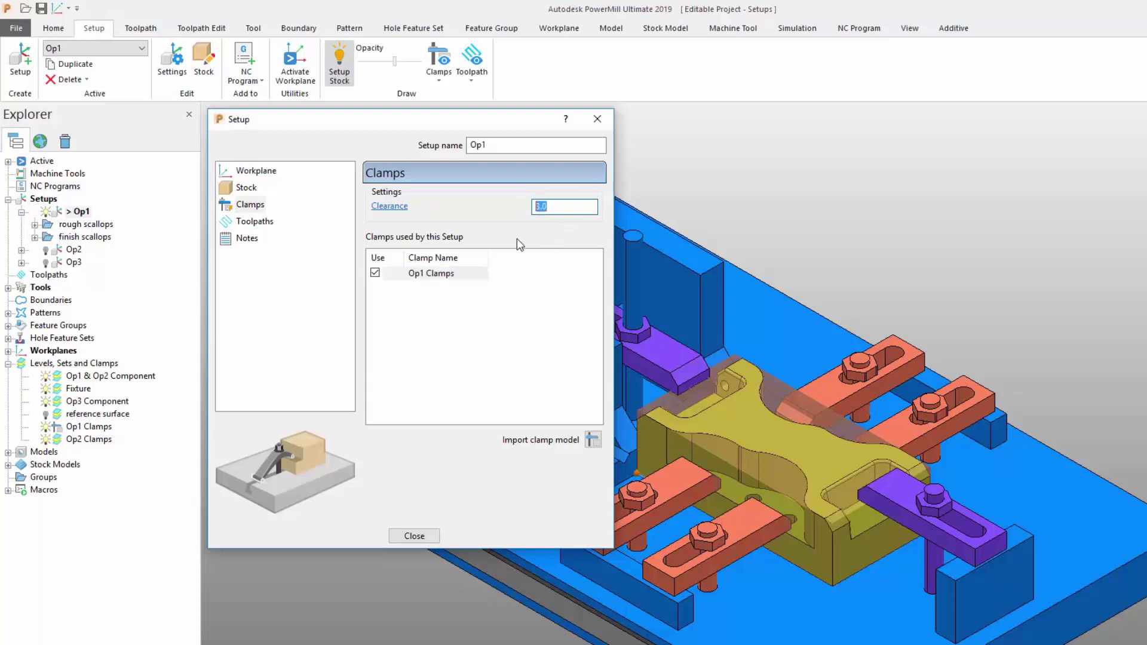
type("7")
left_click(453, 279)
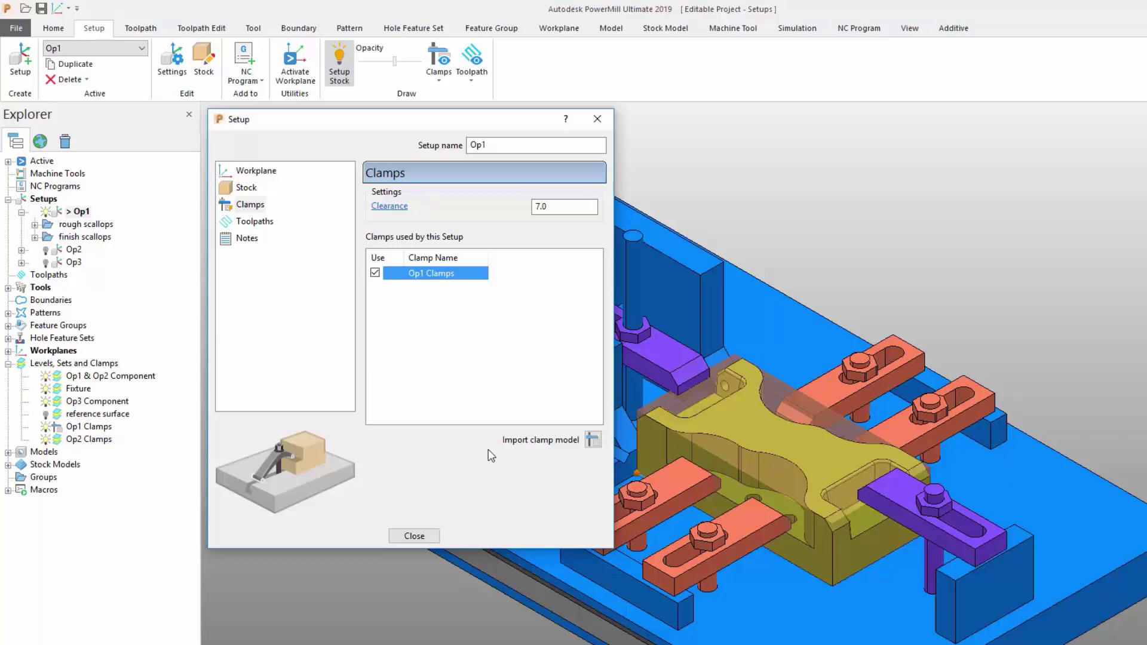
Step: Import Op3 Clamps.dgk as a clamp model, leaving it unused by Op1
left_click(592, 442)
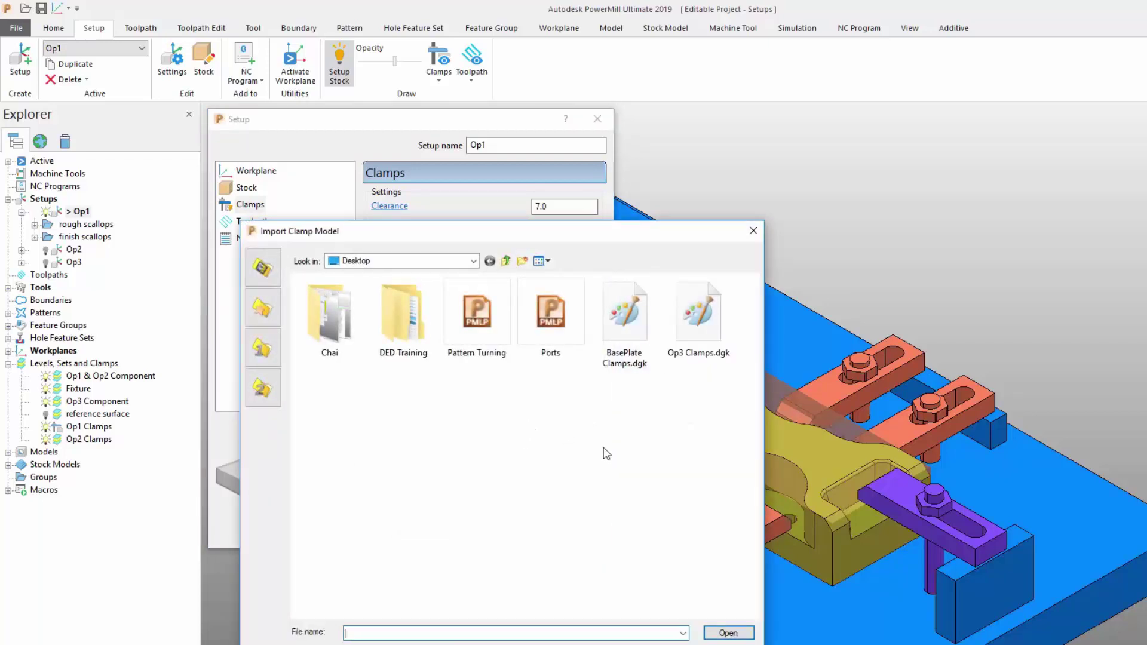
left_click(696, 339)
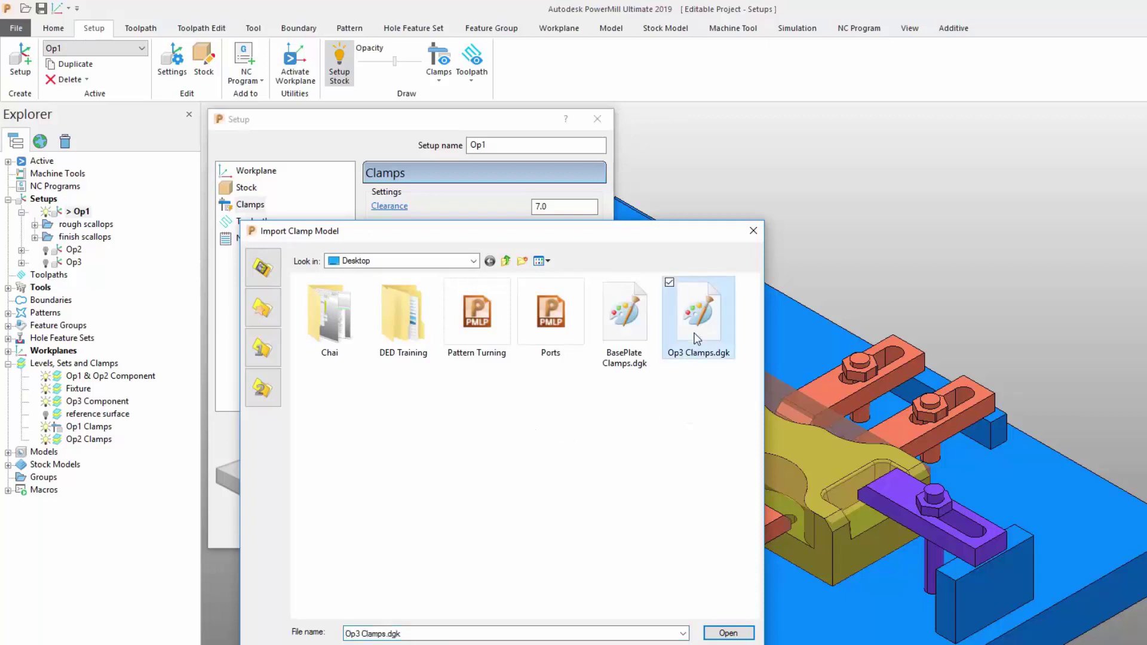
left_click(728, 633)
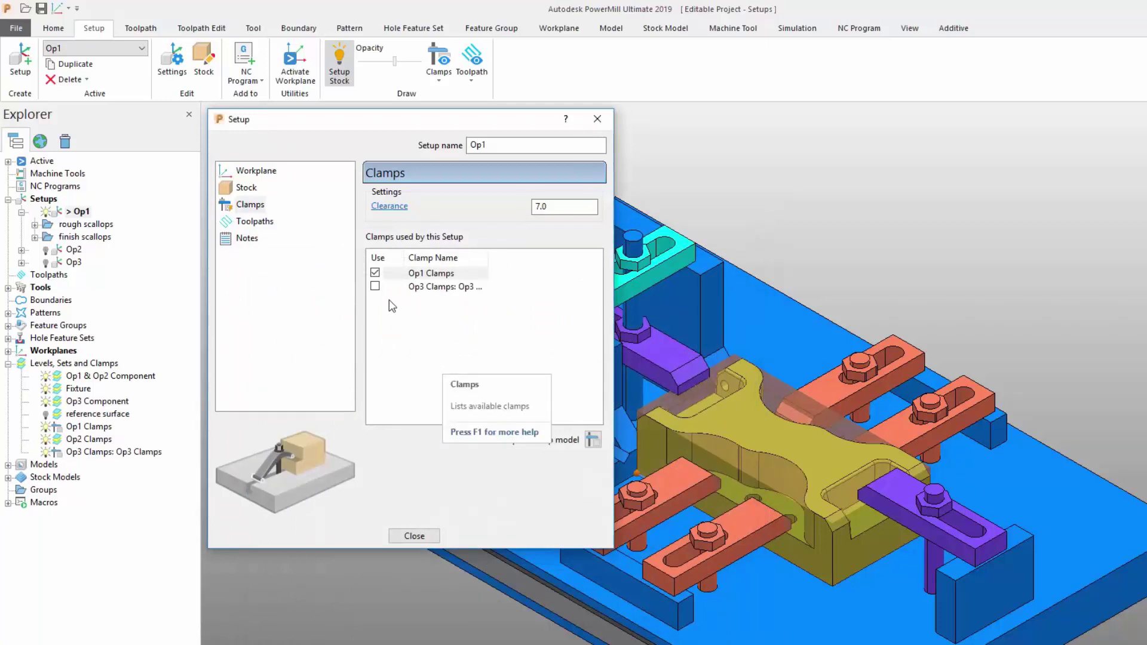
left_click(375, 287)
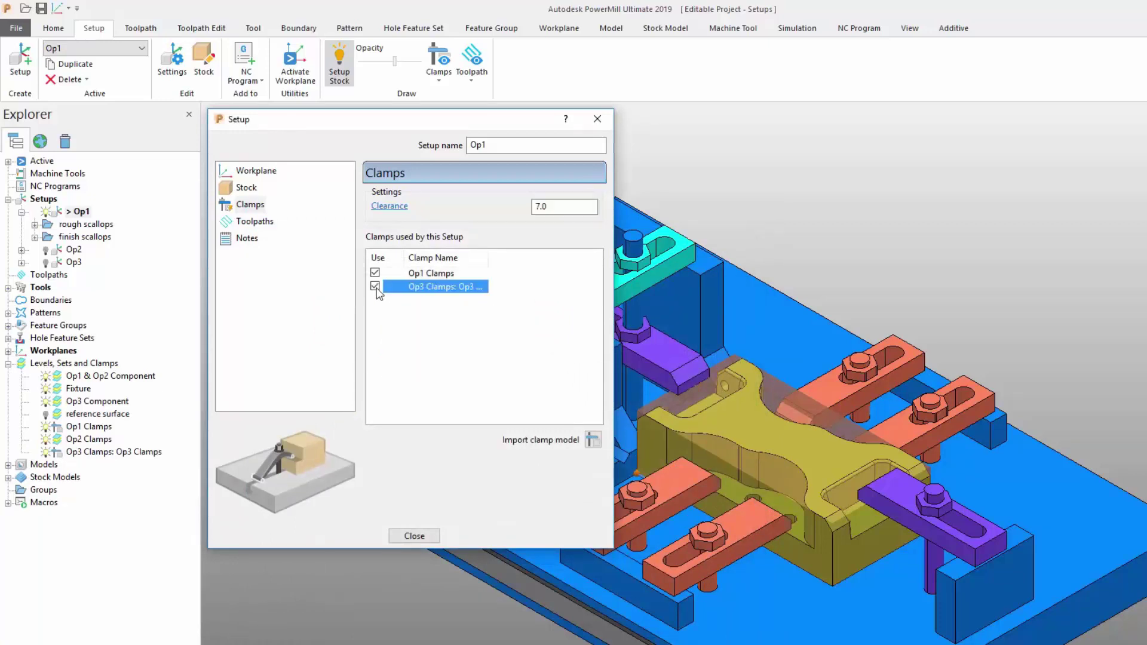
left_click(375, 287)
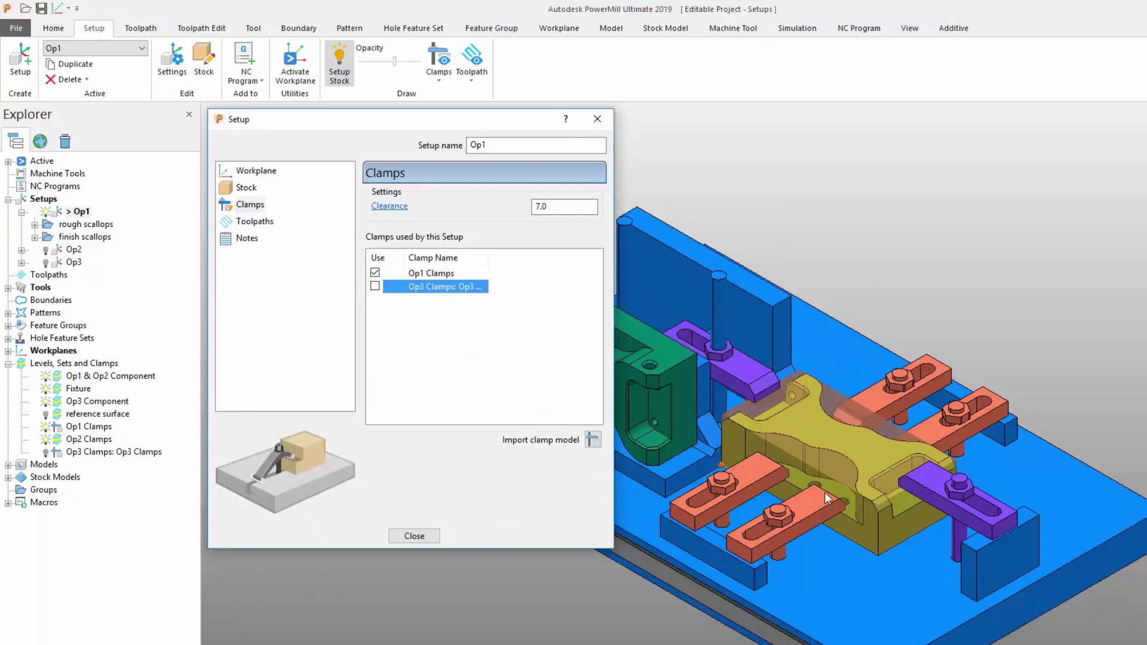
middle_click_drag(826, 483, 1015, 483, "shift")
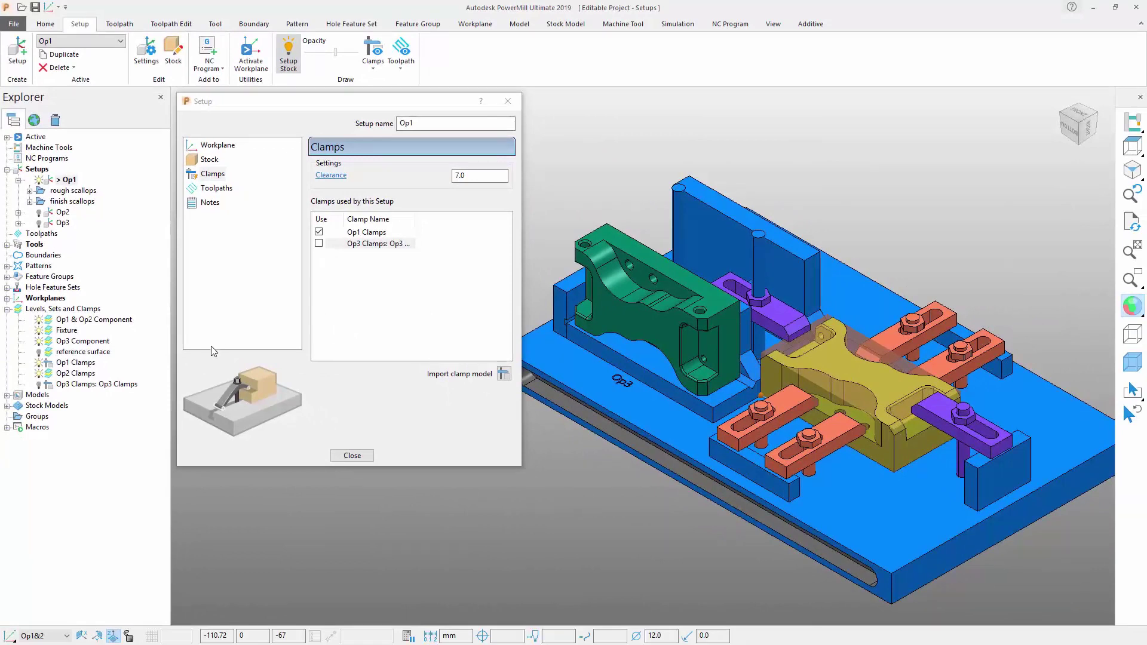
Step: Convert the Op2 Clamps level into a clamp so it joins Op1's clamp list
left_click(59, 375)
right_click(60, 374)
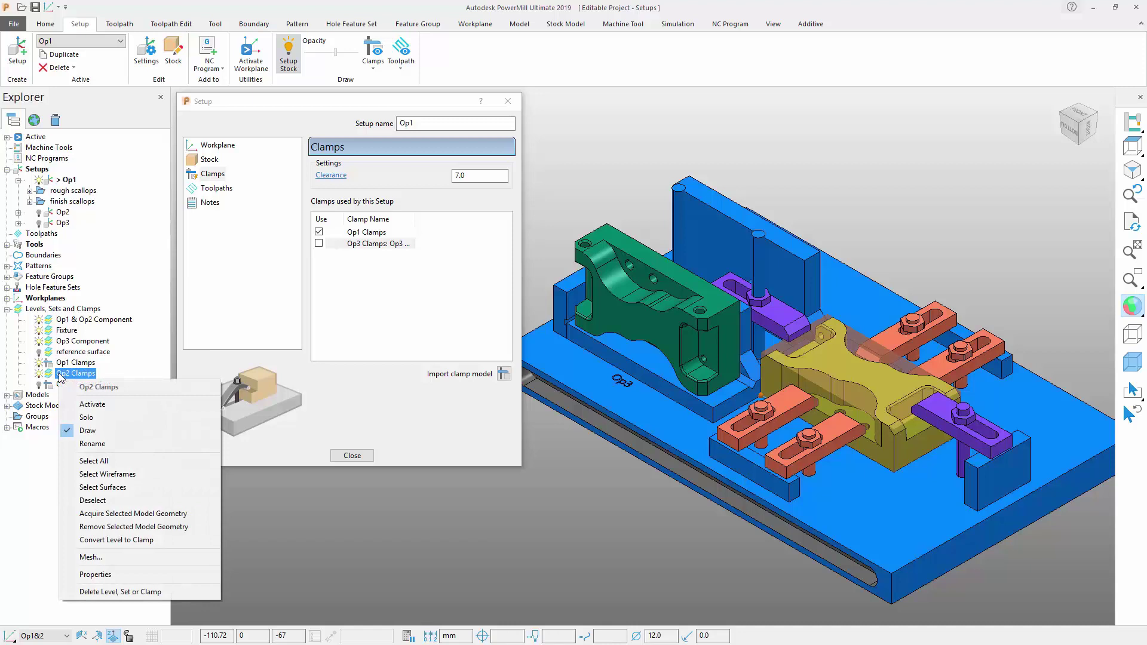
left_click(114, 541)
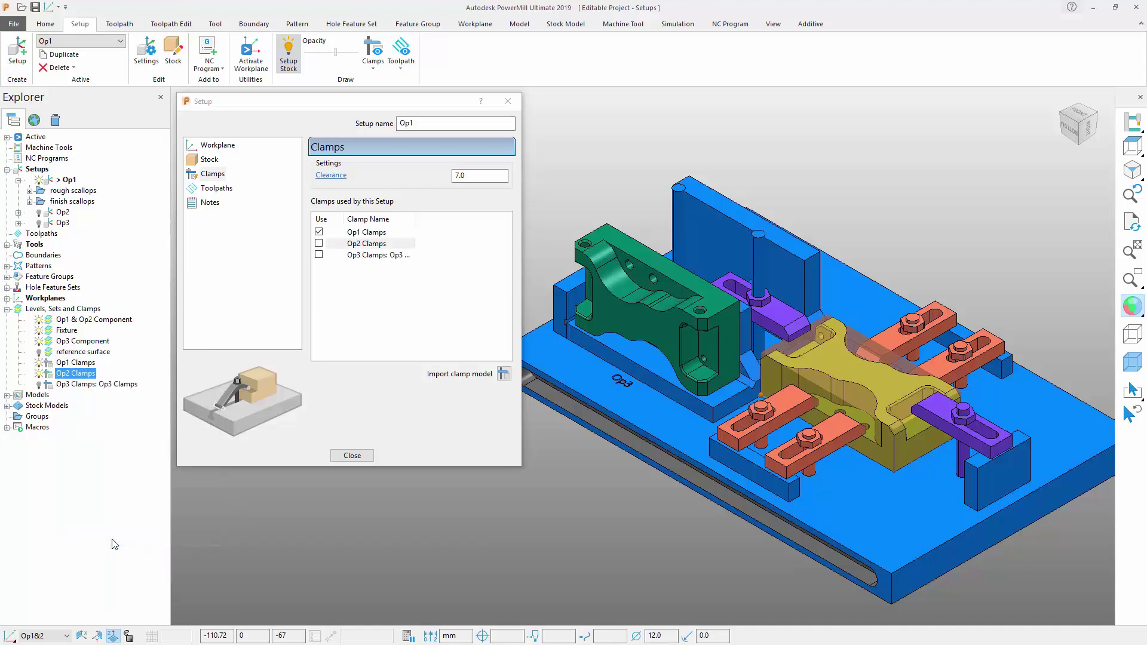
left_click(392, 342)
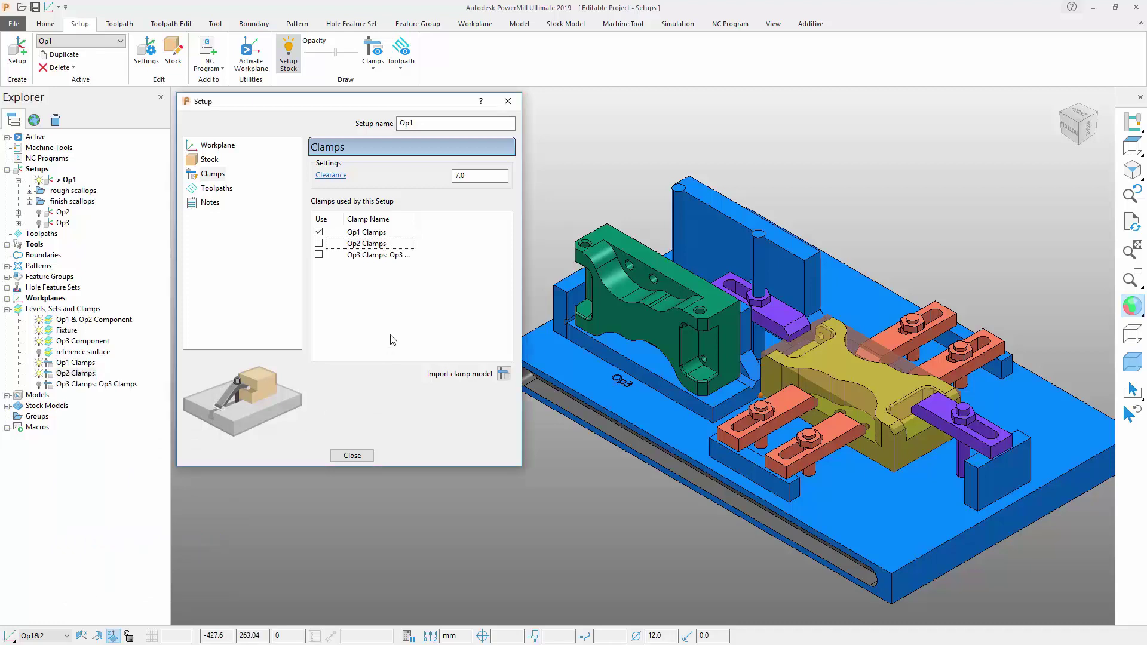
Step: Import BasePlate Clamps.dgk as a clamp through the File menu's Import options
left_click(10, 24)
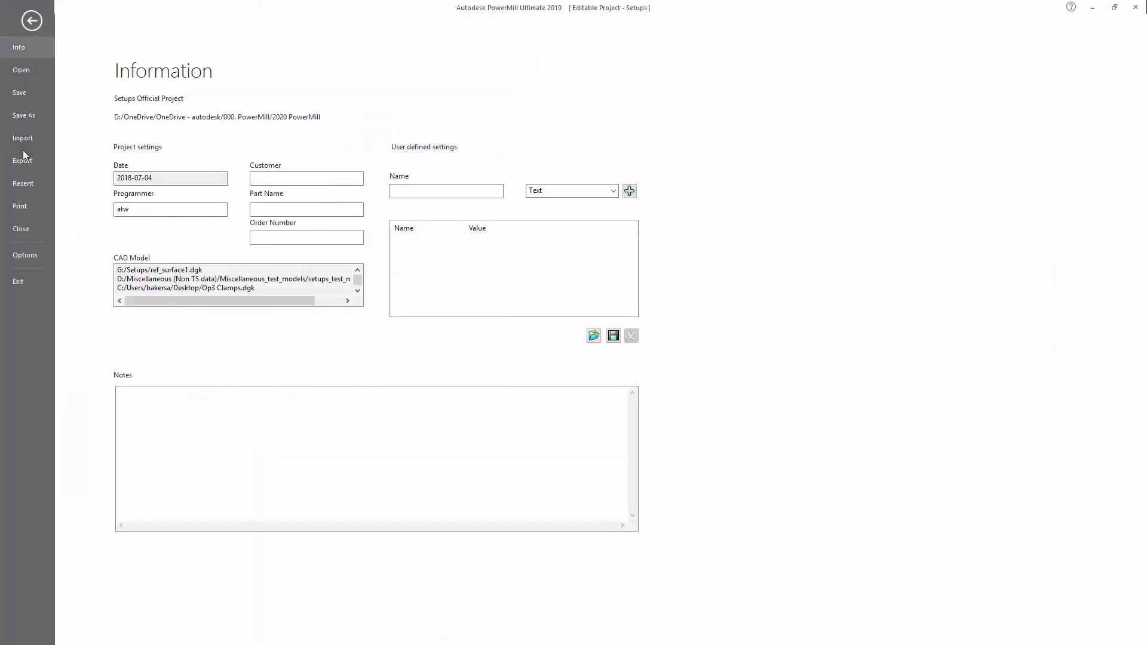
left_click(23, 139)
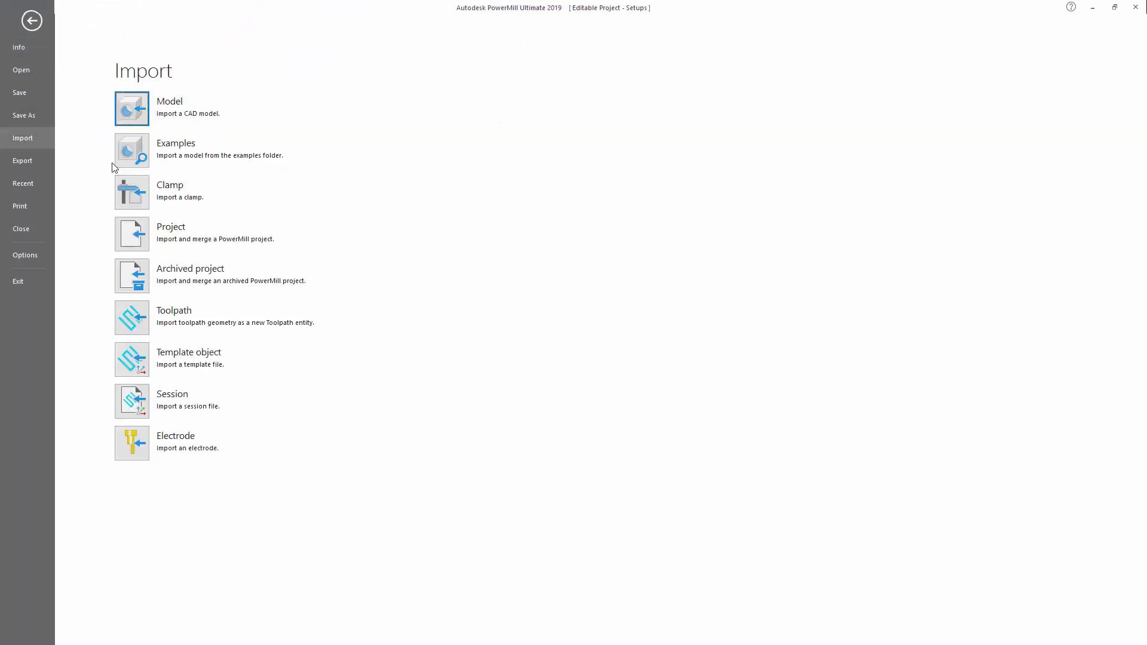
left_click(141, 186)
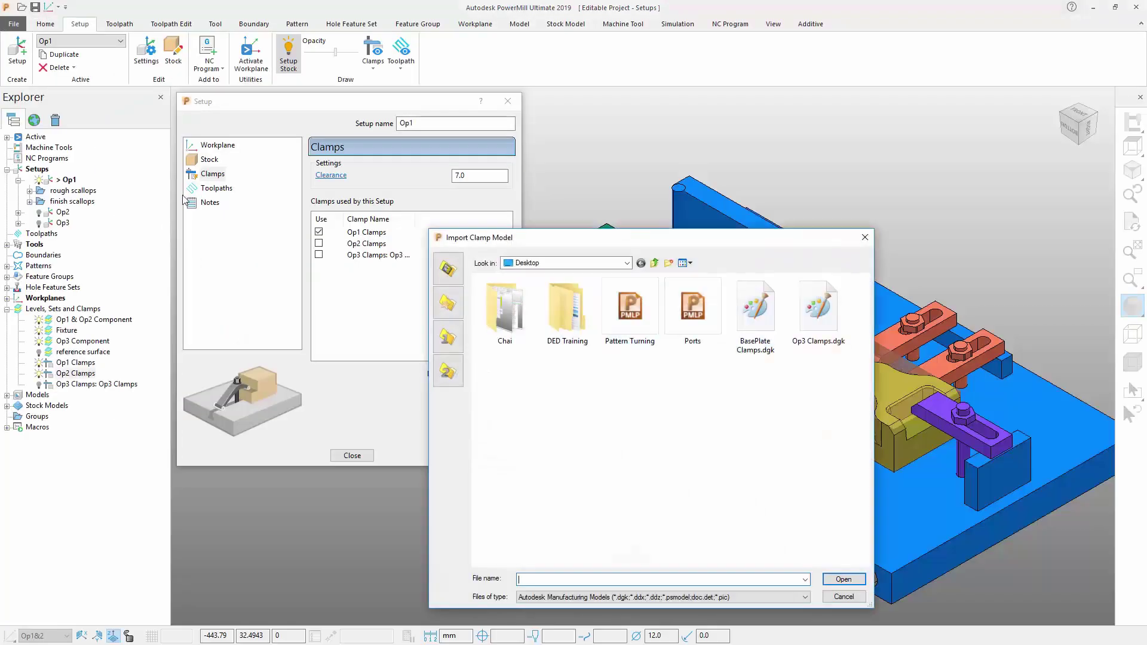
left_click(754, 317)
left_click(843, 579)
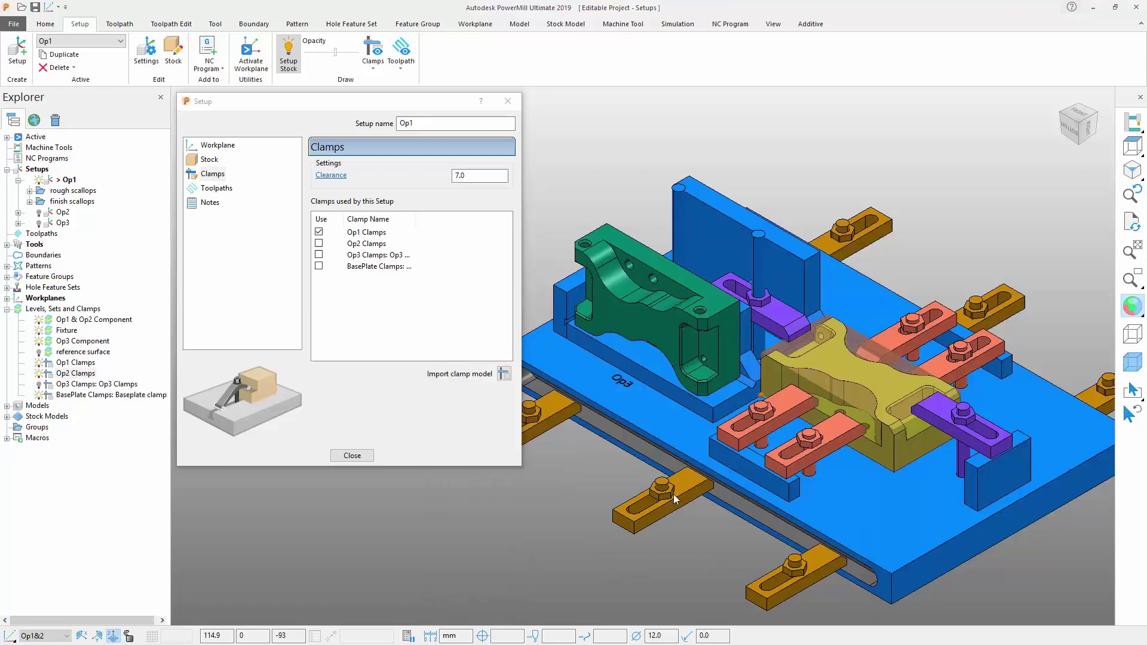
left_click(355, 311)
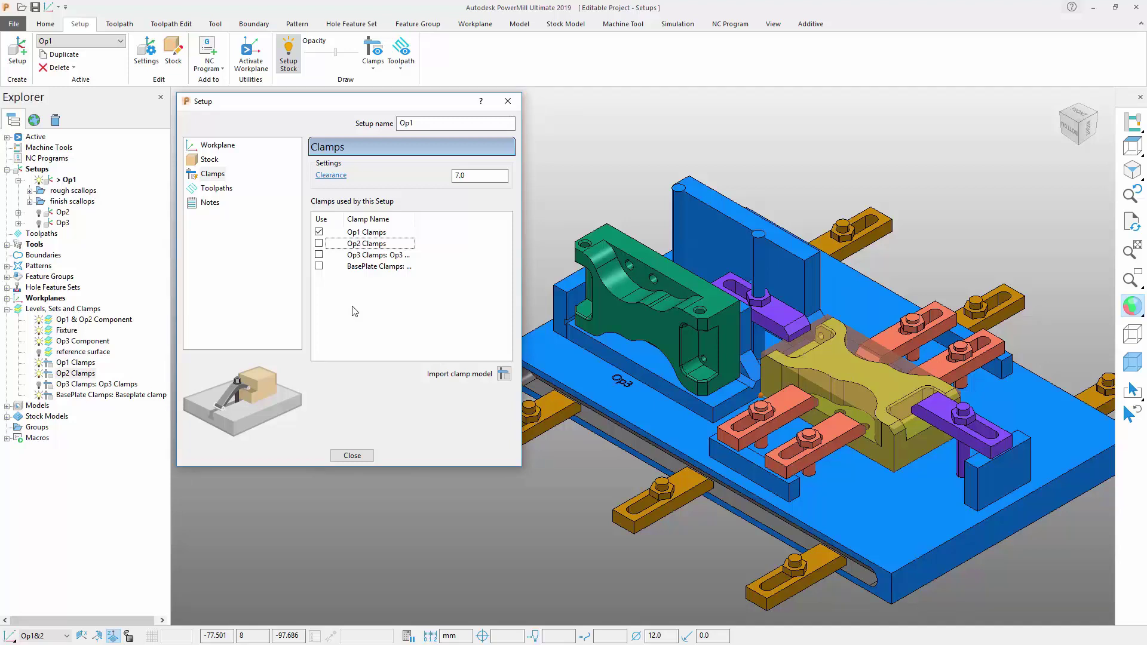
Step: Set the third toolpath's number of runs to 2 in Op1's toolpath list
left_click(226, 189)
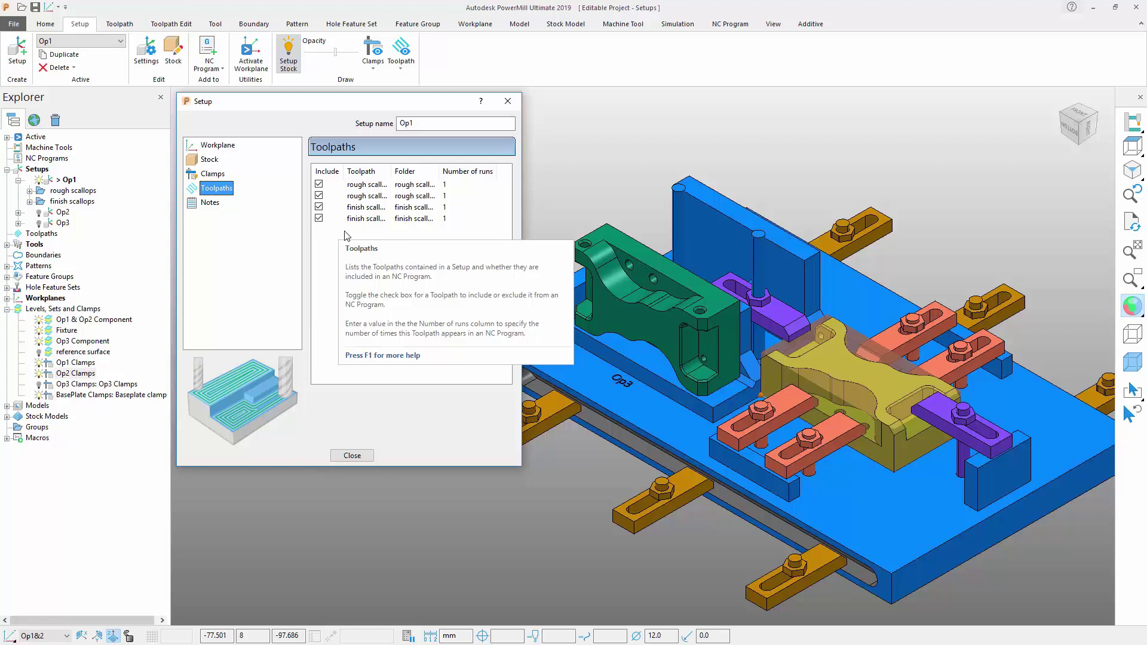
double_click(452, 207)
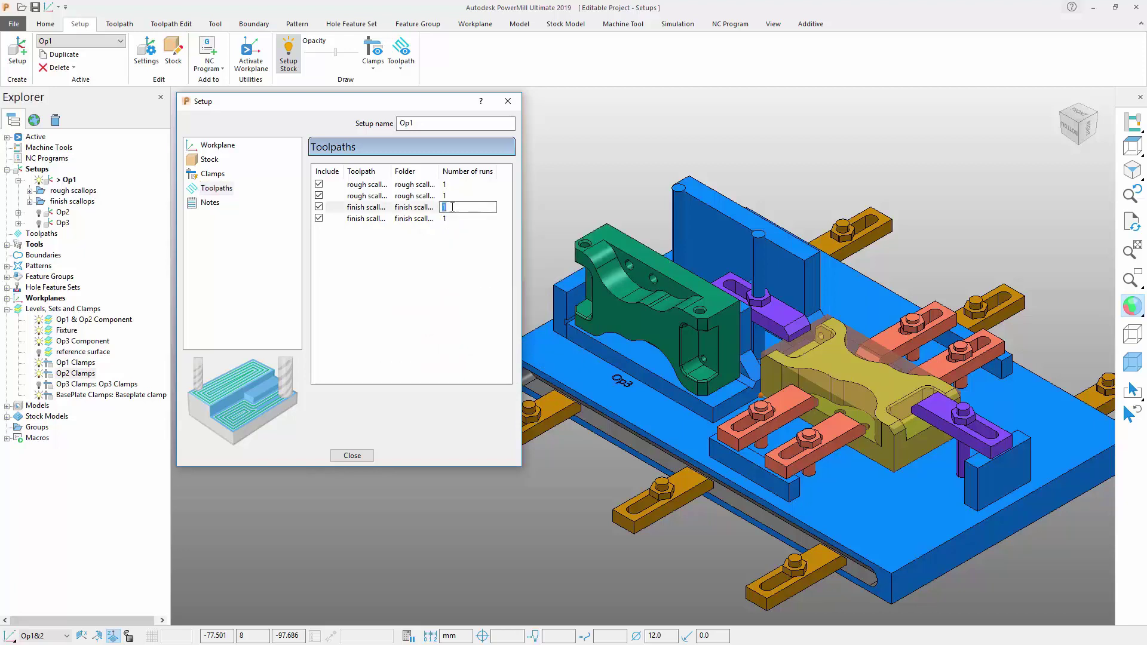
type("2")
left_click(450, 242)
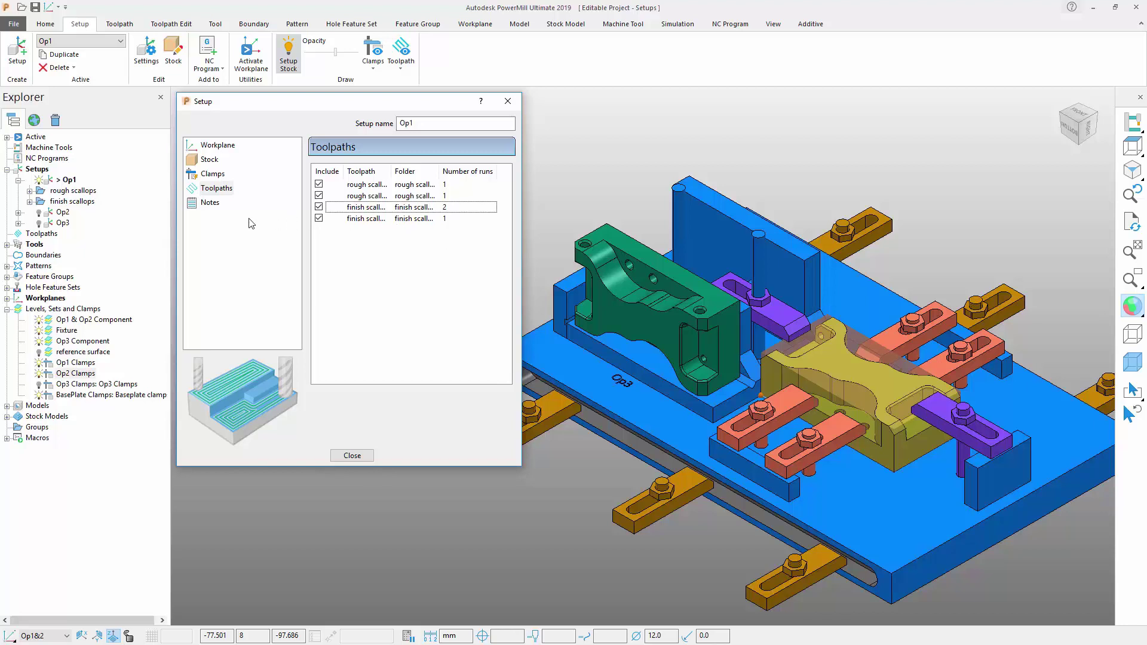
Step: Read Op1's note about moving clamps from OP 1 to 2, then close the Setup dialog
left_click(206, 203)
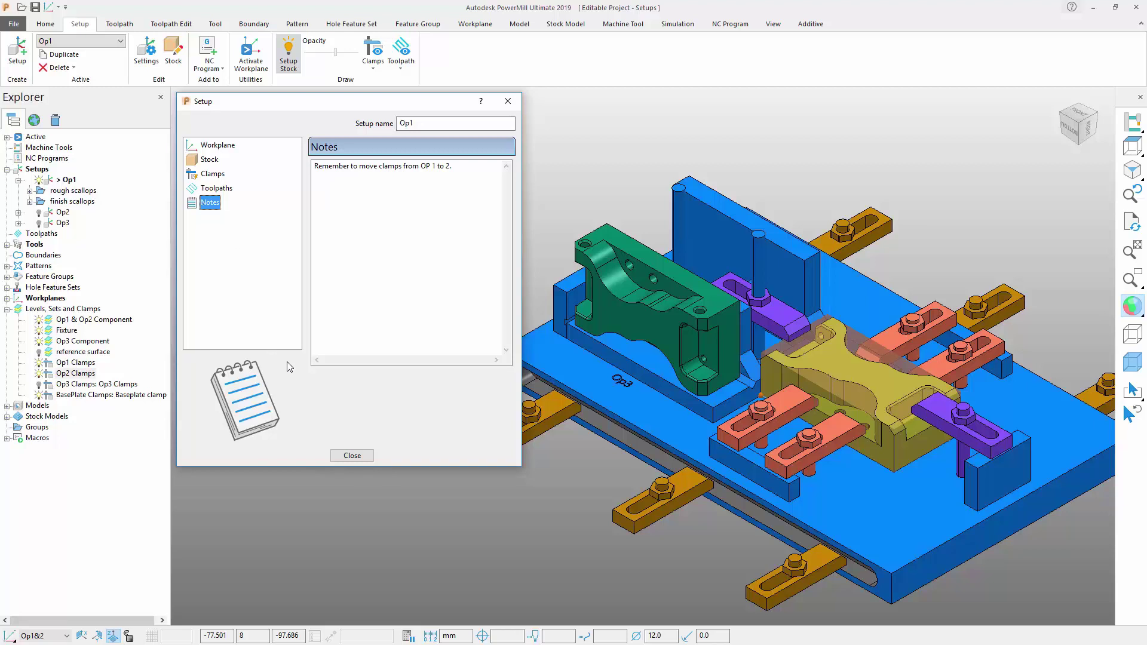
left_click(347, 455)
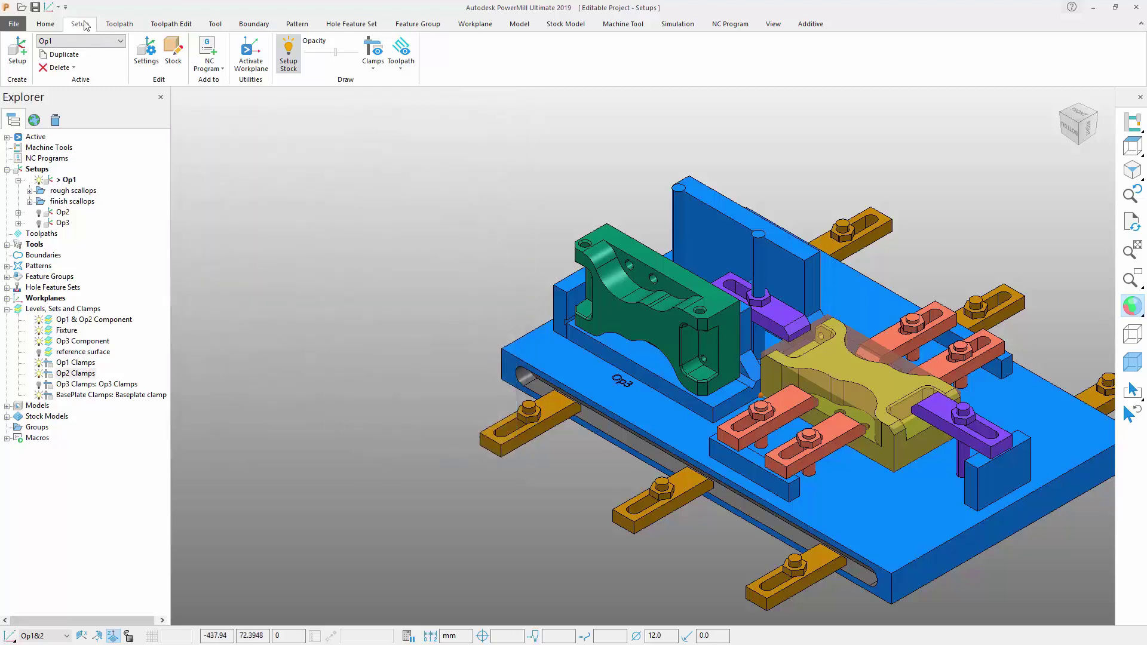
Step: Create a 2D Curve Profile toolpath and tick Use Setup stock on its Block page
left_click(55, 26)
left_click(292, 58)
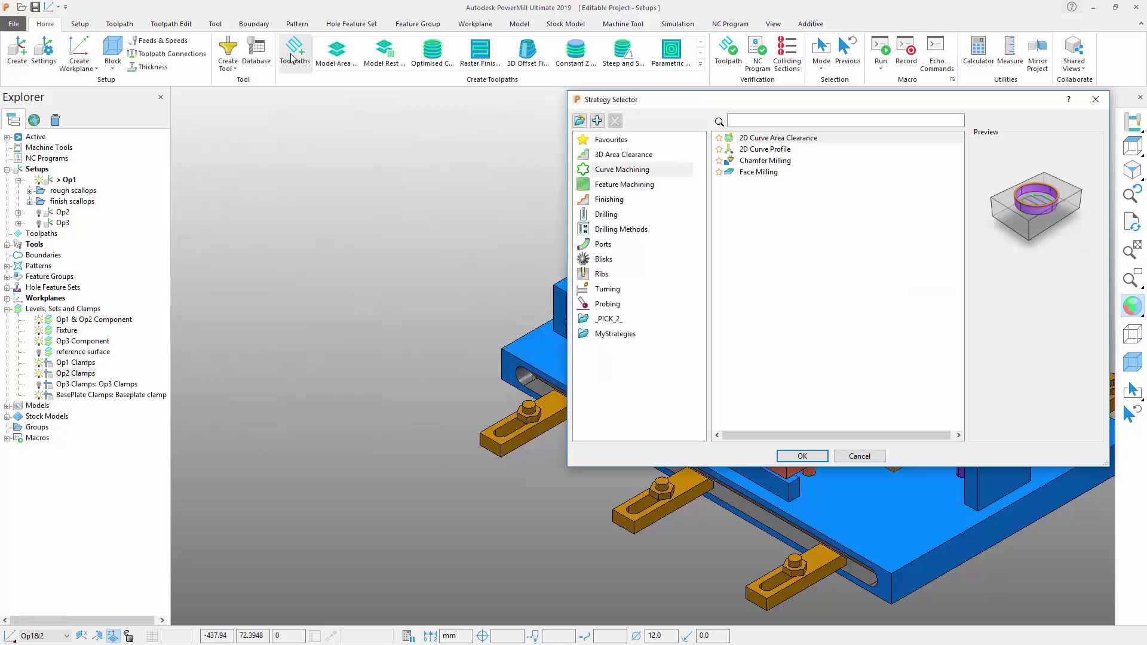
left_click(745, 153)
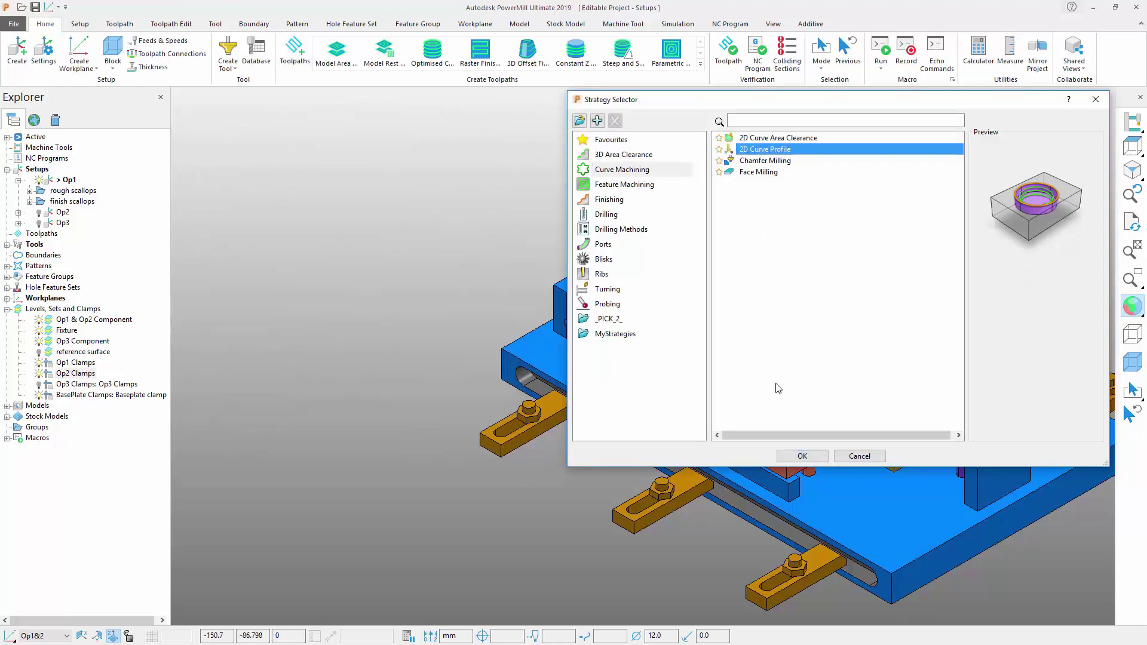
left_click(801, 456)
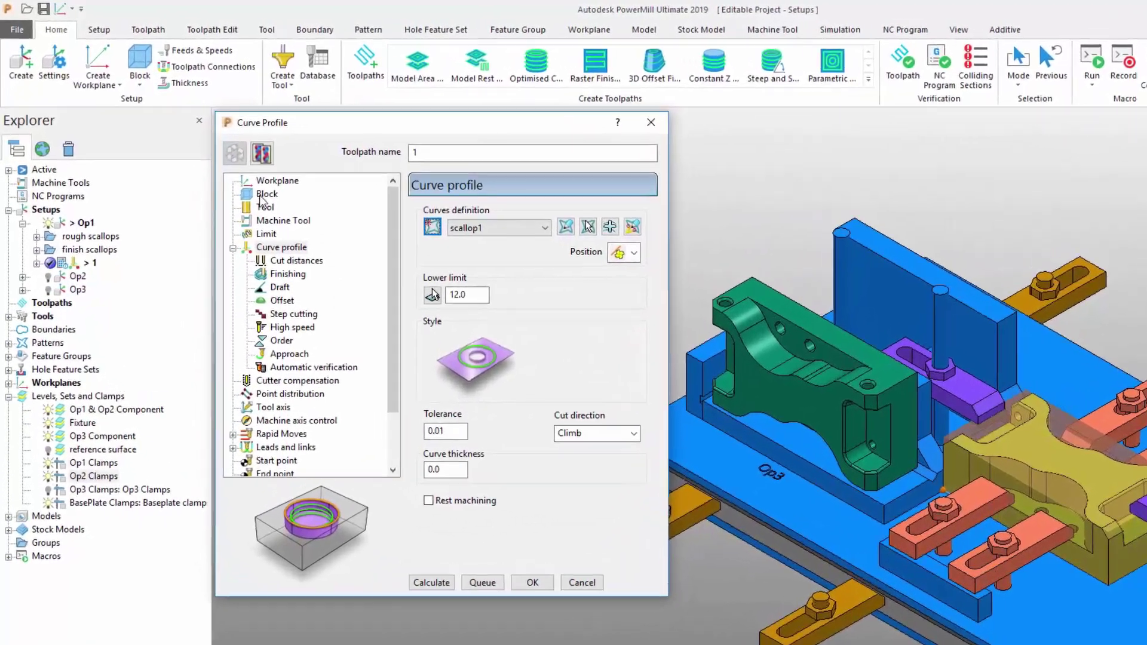
left_click(262, 195)
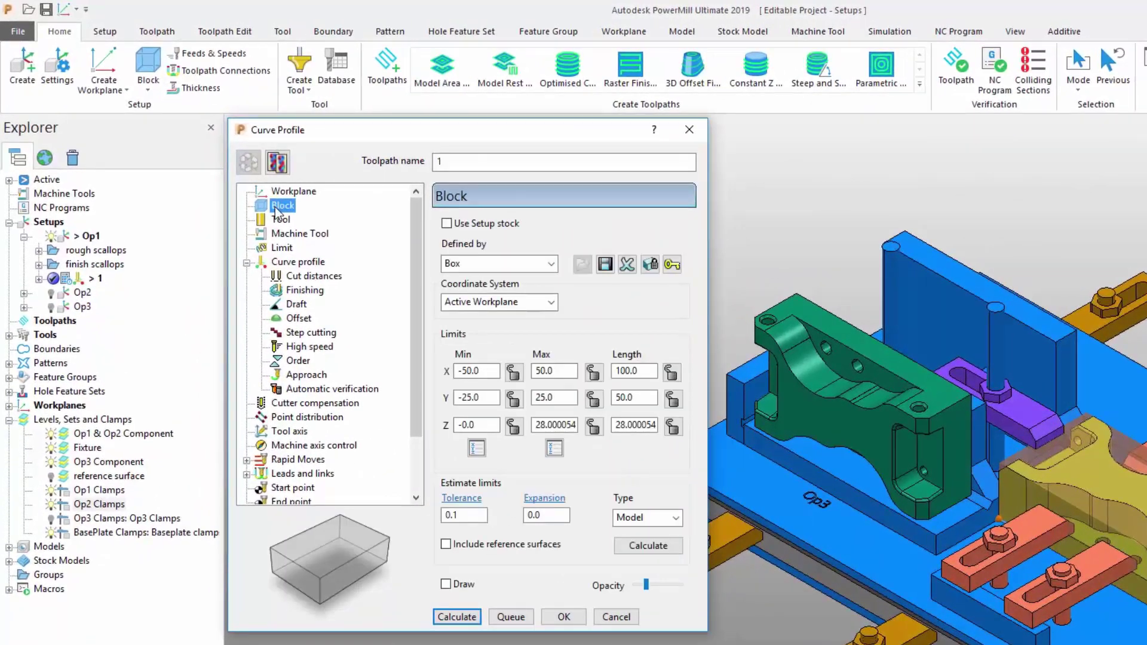
left_click(447, 226)
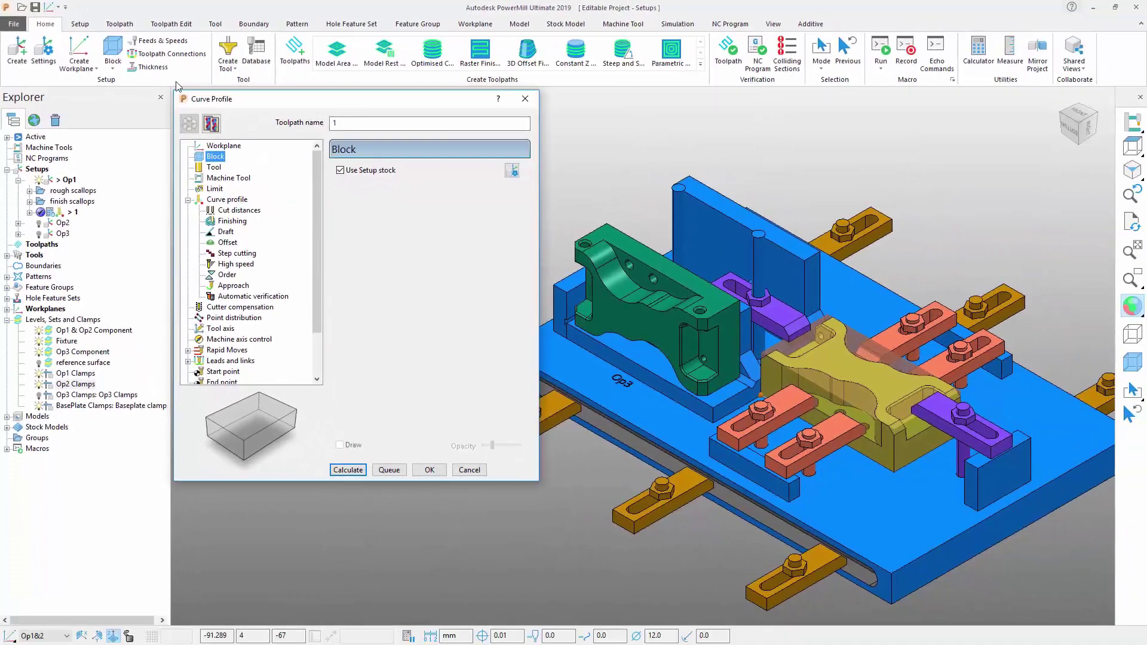
Step: Review toolpath 1's component thickness sets, confirming the clamps' collision thickness of 7
left_click(146, 69)
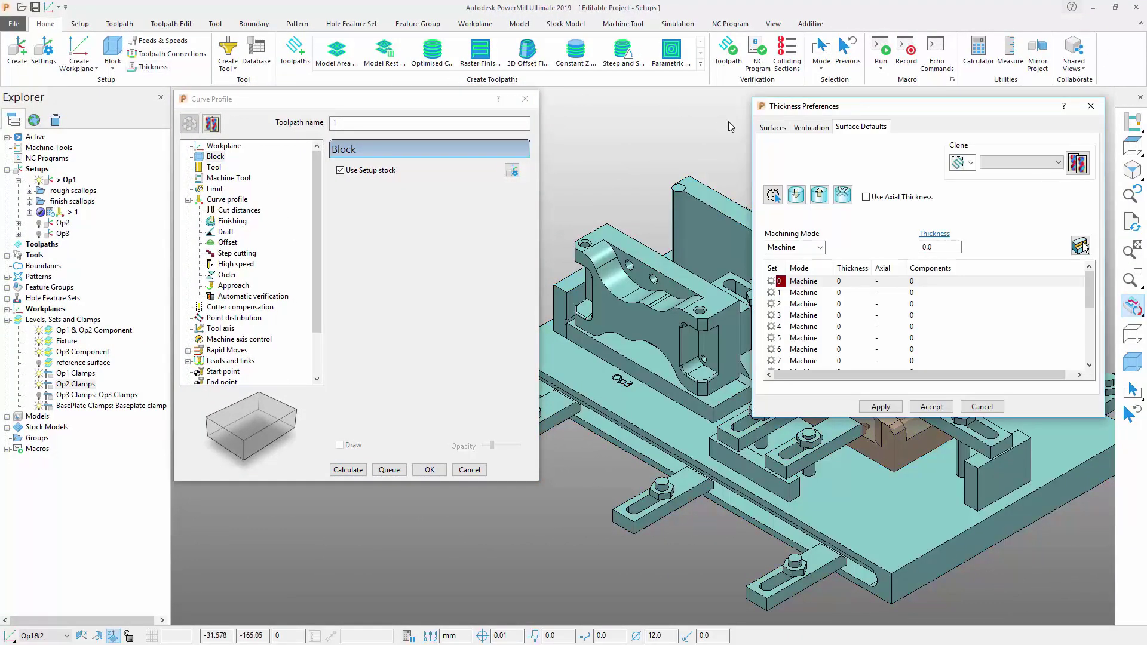
left_click(765, 128)
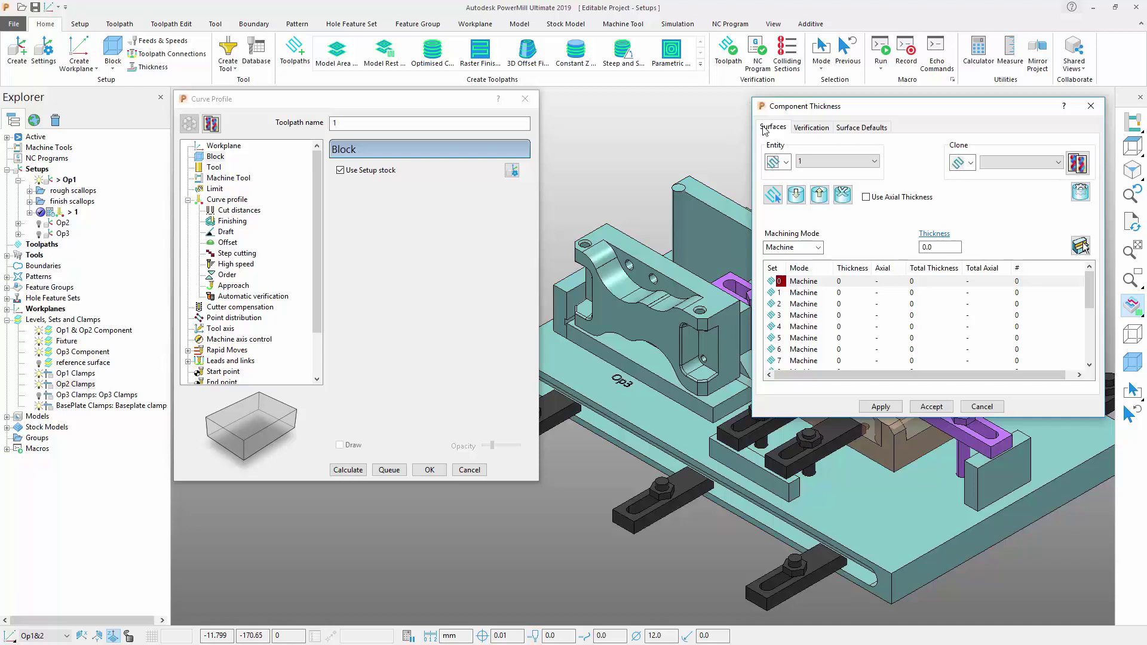
left_click_drag(1090, 289, 1079, 340)
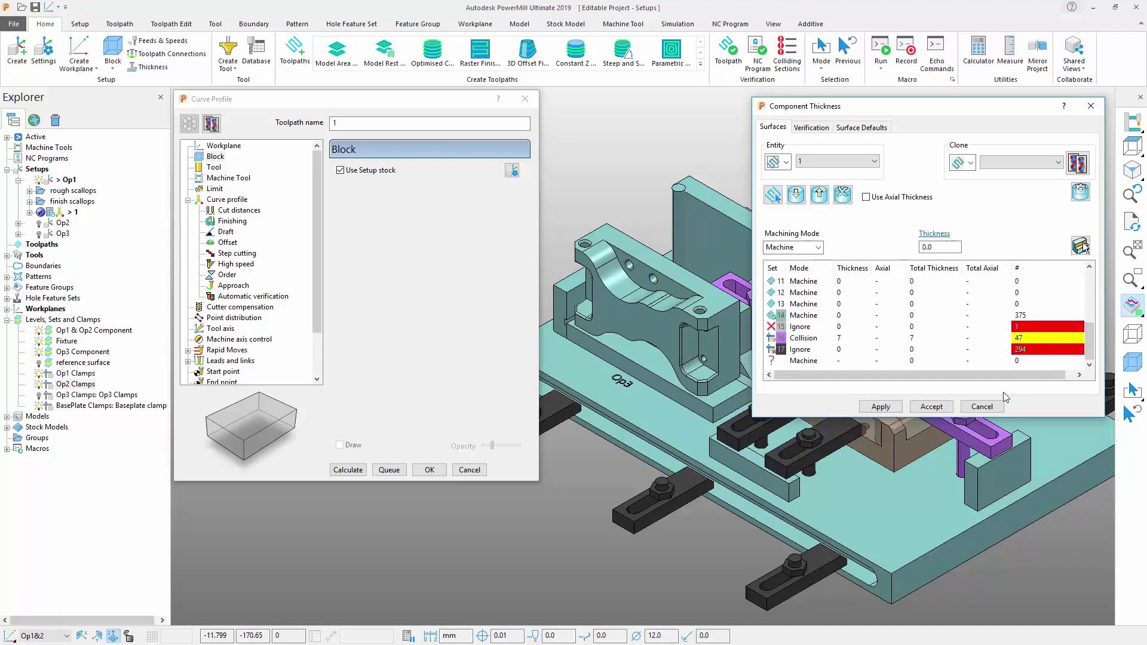